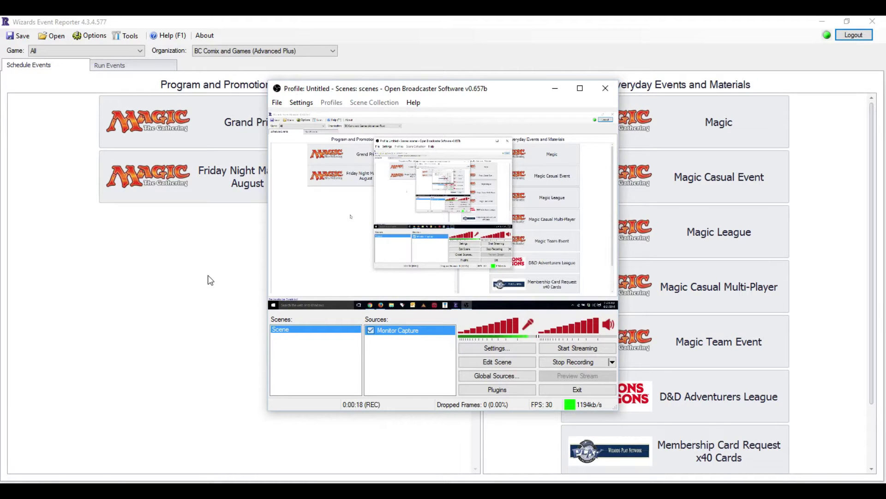
- Bring the Wizards Event Reporter window in front of OBS, showing the Schedule Events page
{"action": "left_click", "coordinate": [137, 278]}
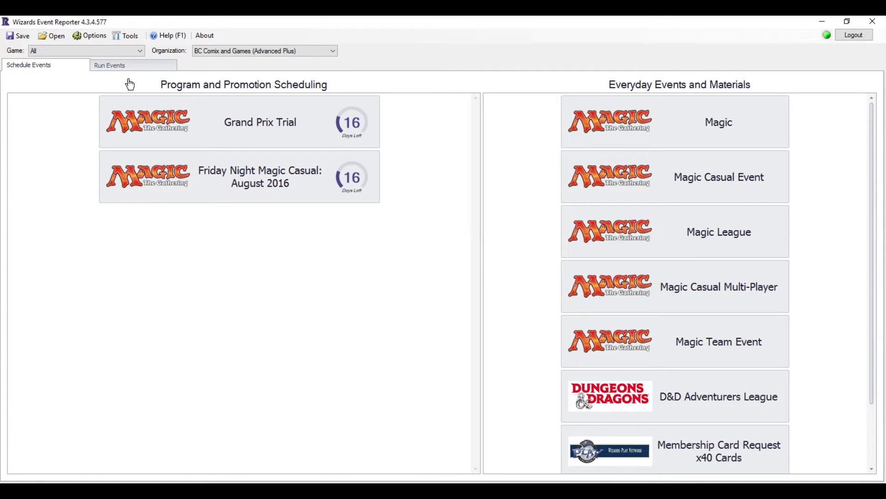
- Switch to Run Events and list Friday 24 June 2016's Standard, Booster Draft and Modern events
{"action": "left_click", "coordinate": [123, 65]}
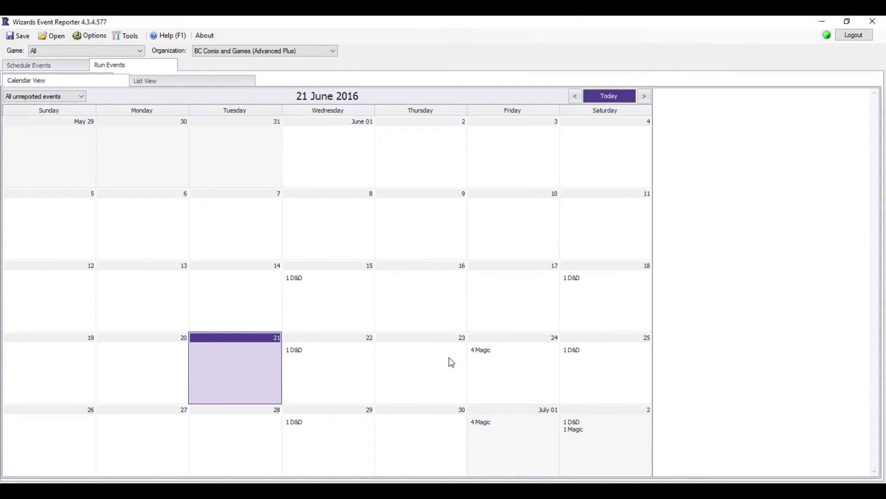
{"action": "left_click", "coordinate": [482, 361]}
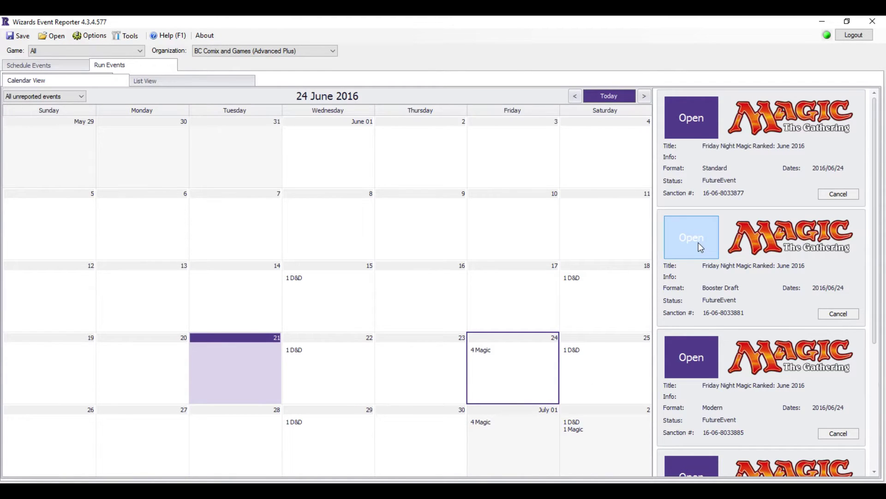
- Open the Standard Friday Night Magic Ranked: June 2016 event at its Players enrollment form
{"action": "left_click", "coordinate": [698, 132]}
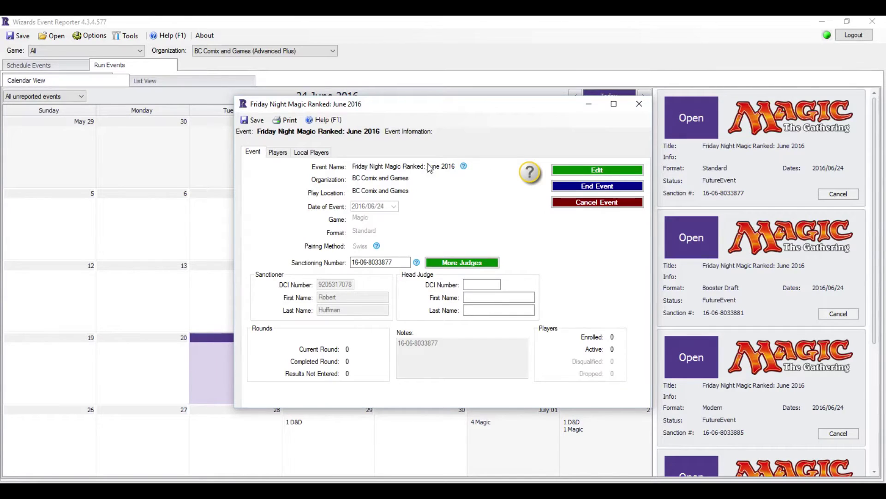
{"action": "left_click", "coordinate": [282, 155]}
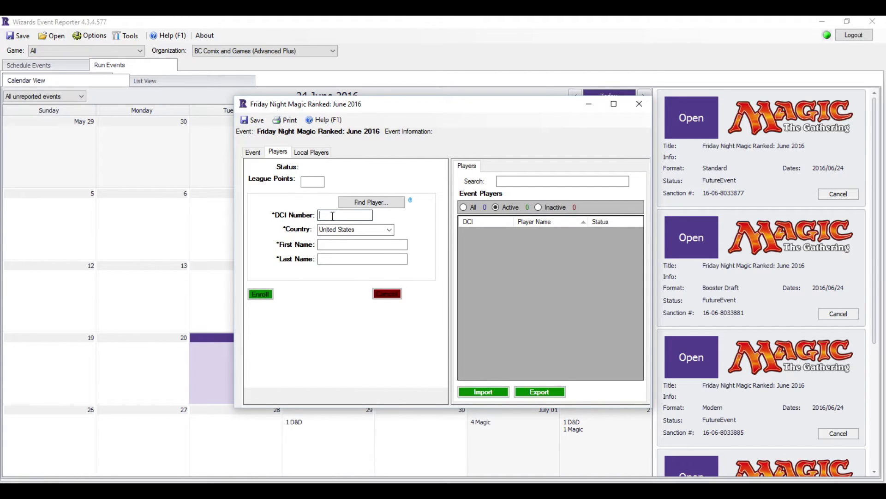
{"action": "left_click", "coordinate": [333, 215]}
{"action": "left_click", "coordinate": [316, 152]}
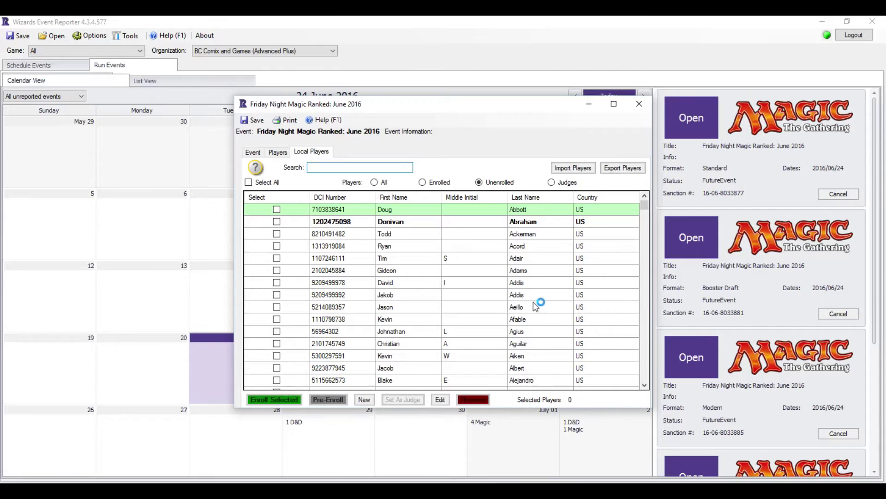
{"action": "left_click", "coordinate": [277, 153]}
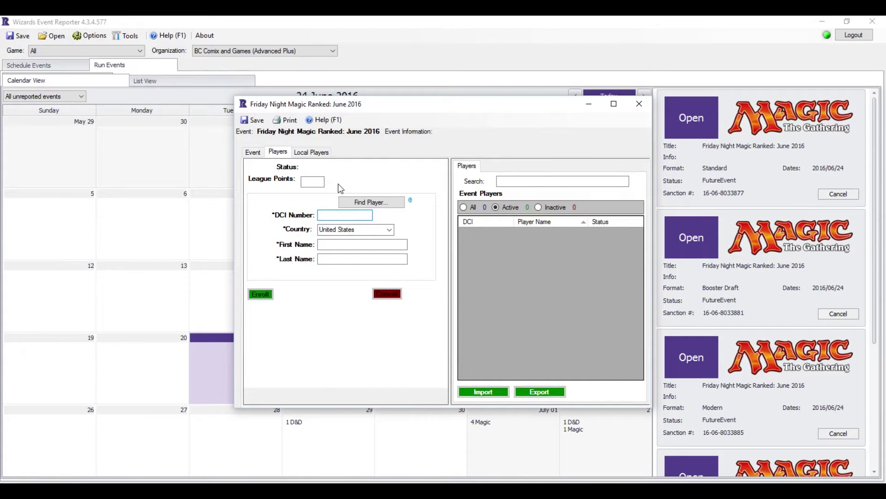
- Look up and enroll three players by DCI number, then enter a fourth player's DCI number
{"action": "key", "text": "Tab"}
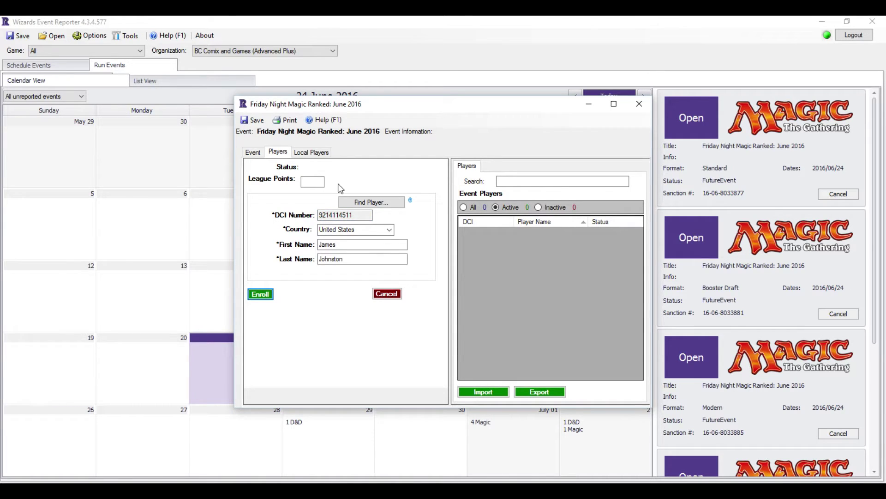
{"action": "left_click", "coordinate": [260, 294]}
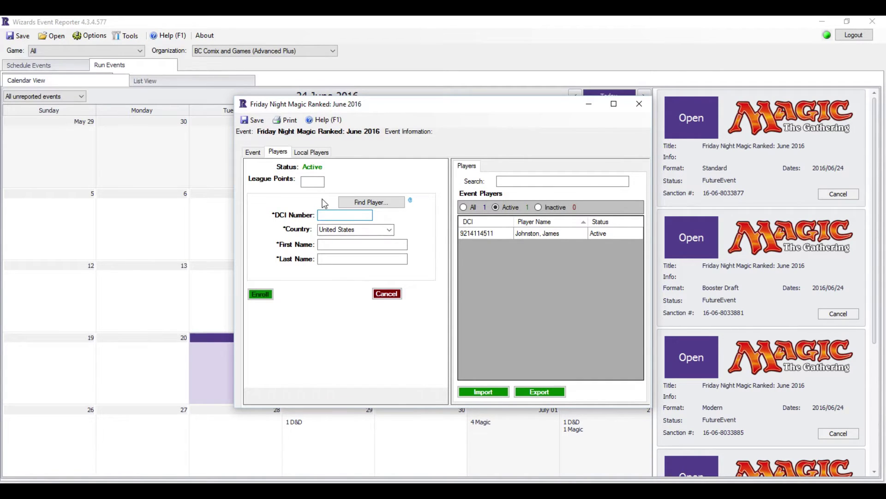
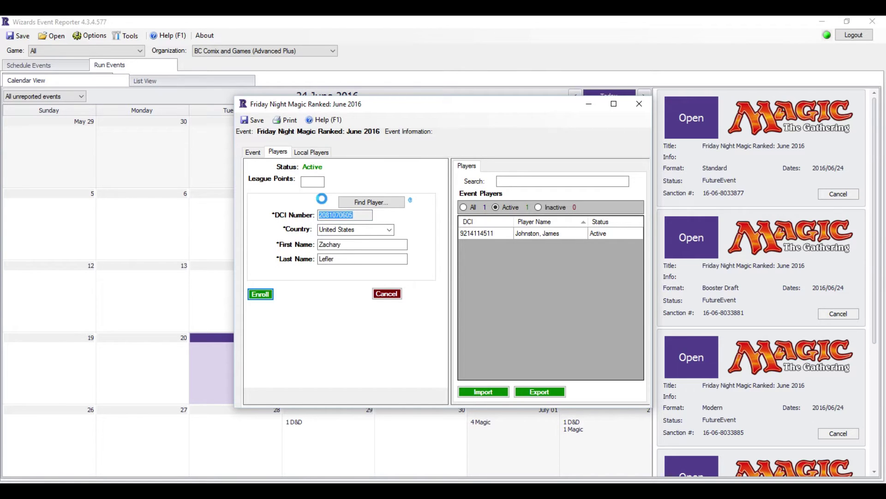
{"action": "key", "text": "Return"}
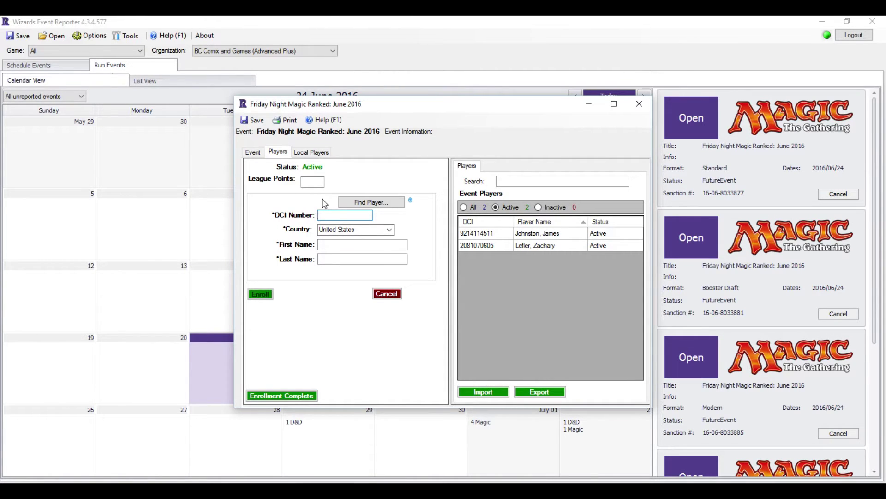
{"action": "key", "text": "Return"}
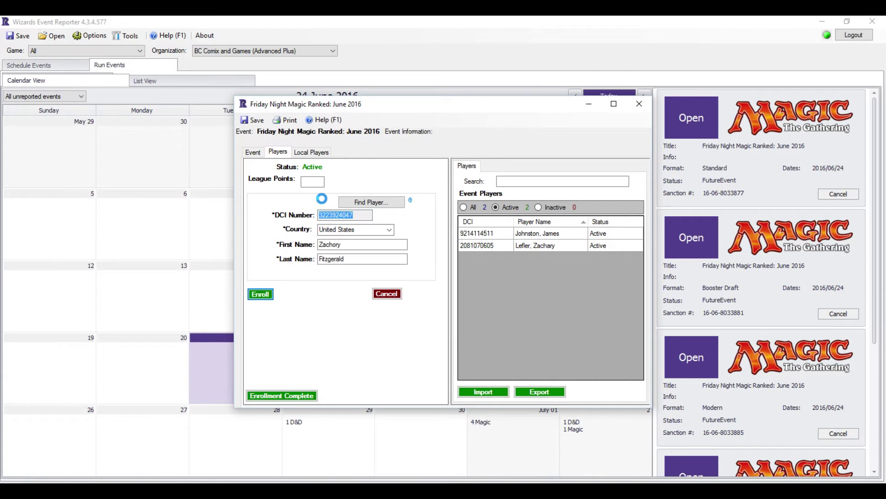
{"action": "key", "text": "Return"}
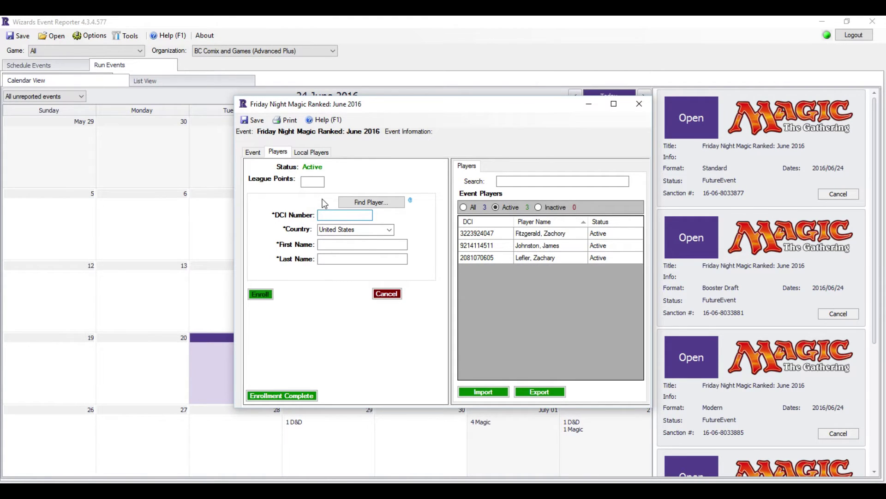
- Look up and enroll four more players by their DCI numbers, reaching seven active players
{"action": "key", "text": "Return"}
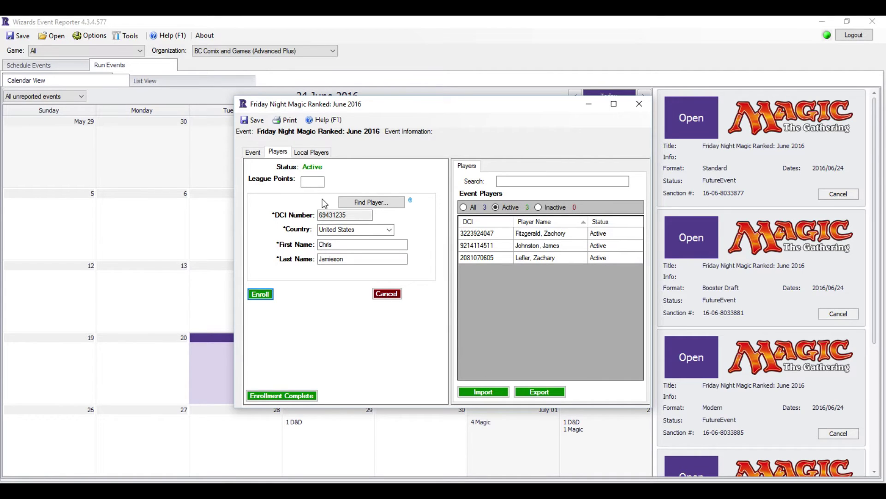
{"action": "key", "text": "Return"}
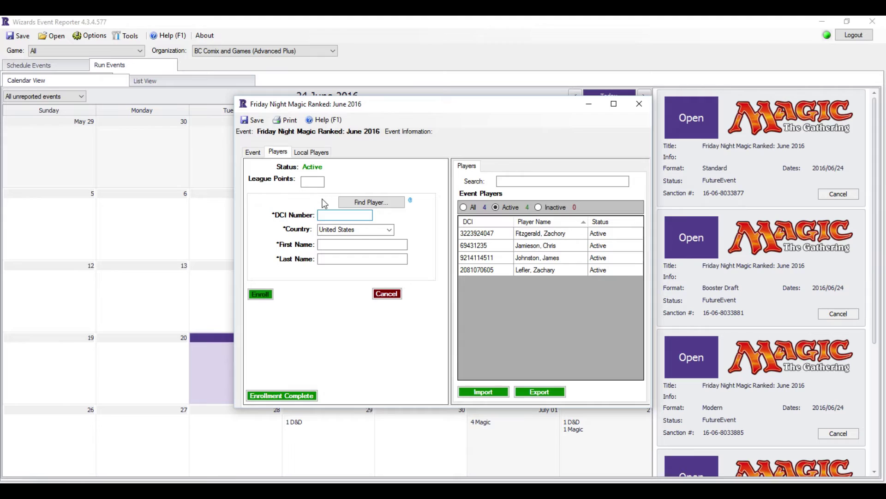
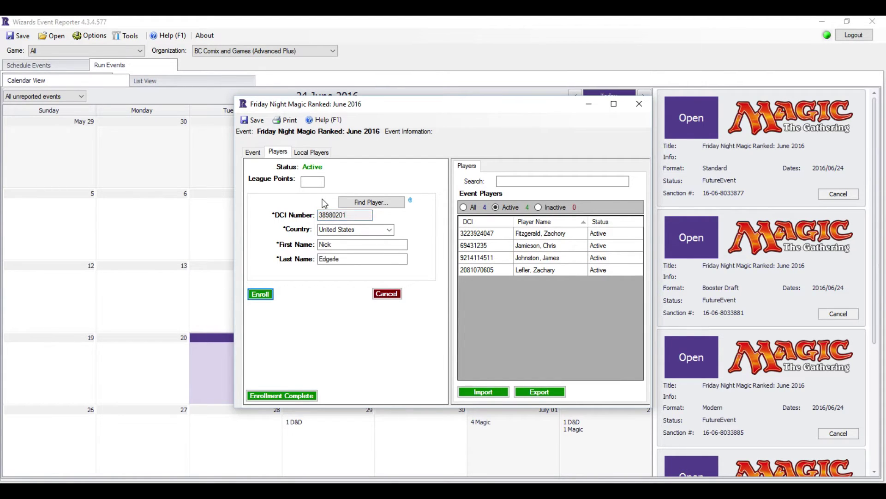
{"action": "key", "text": "Return"}
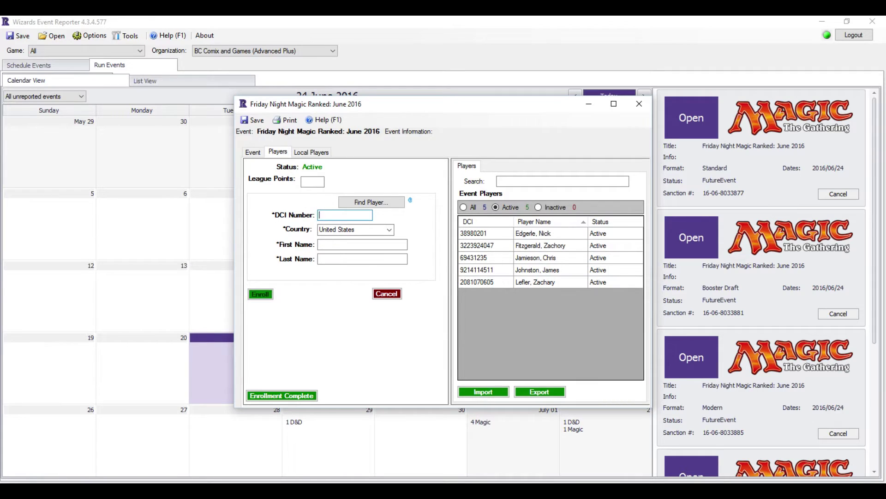
{"action": "key", "text": "Return"}
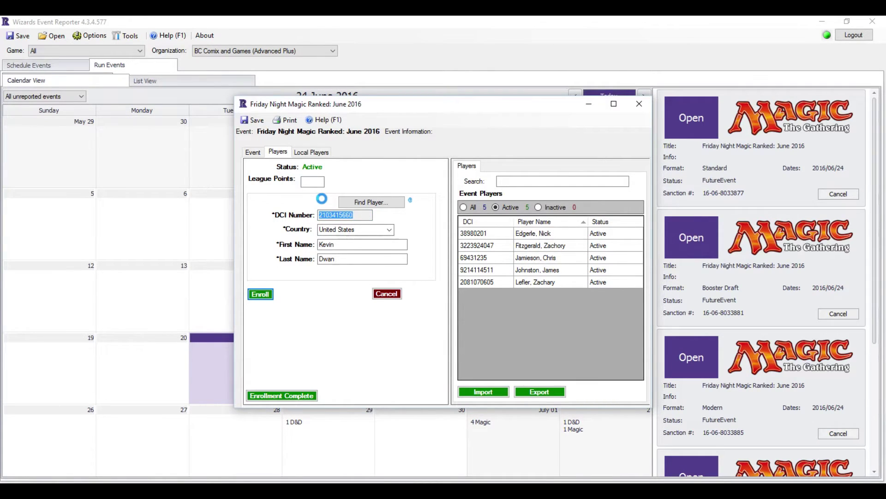
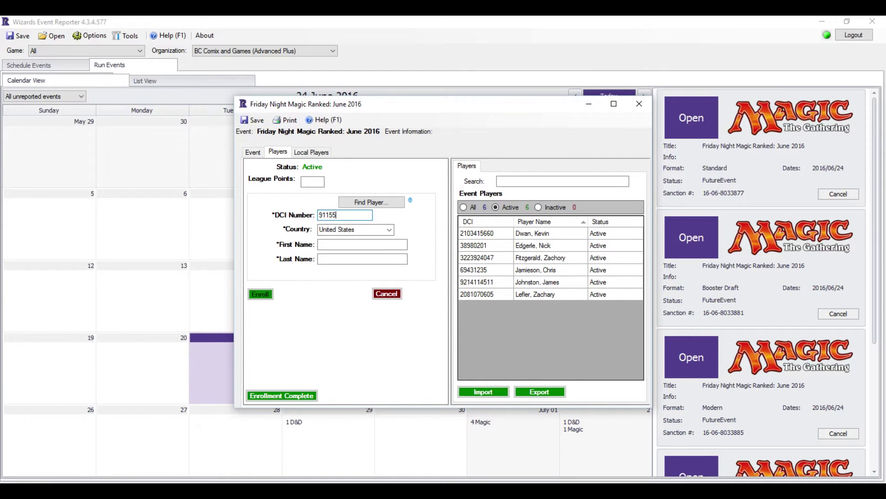
{"action": "key", "text": "Return"}
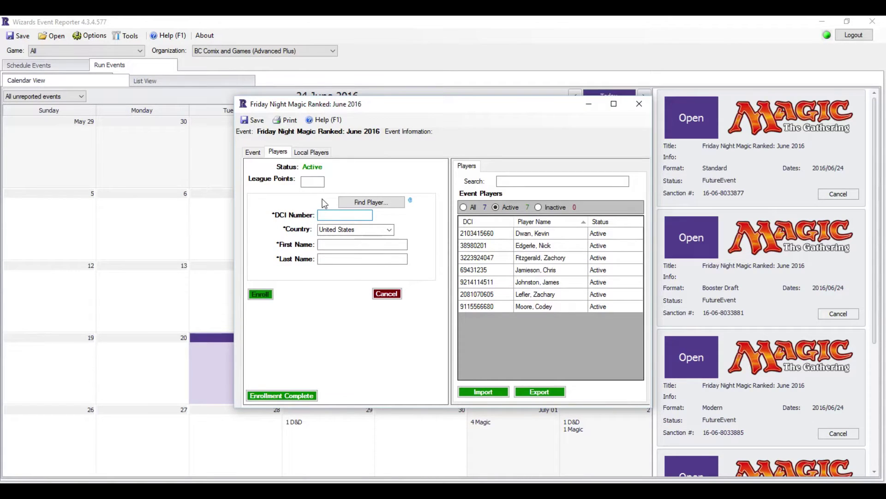
- Find a player by last and first name in the database and enroll them
{"action": "left_click", "coordinate": [384, 204]}
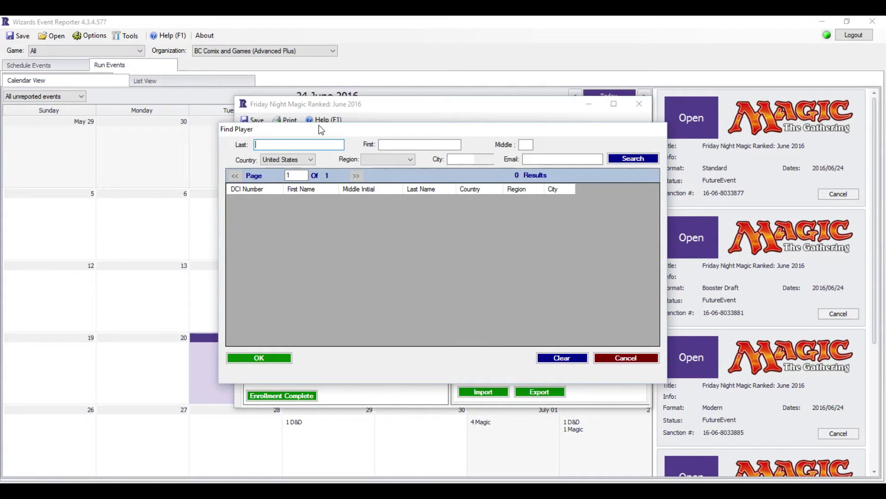
{"action": "key", "text": "Tab"}
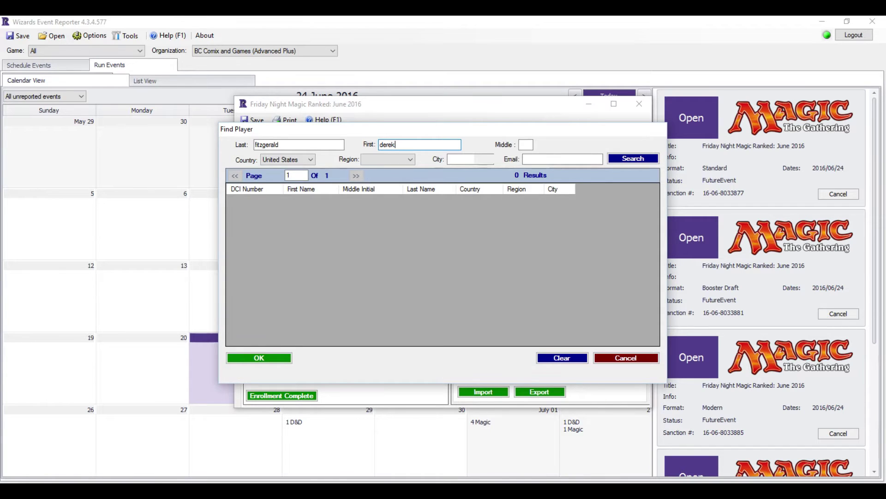
{"action": "key", "text": "Return"}
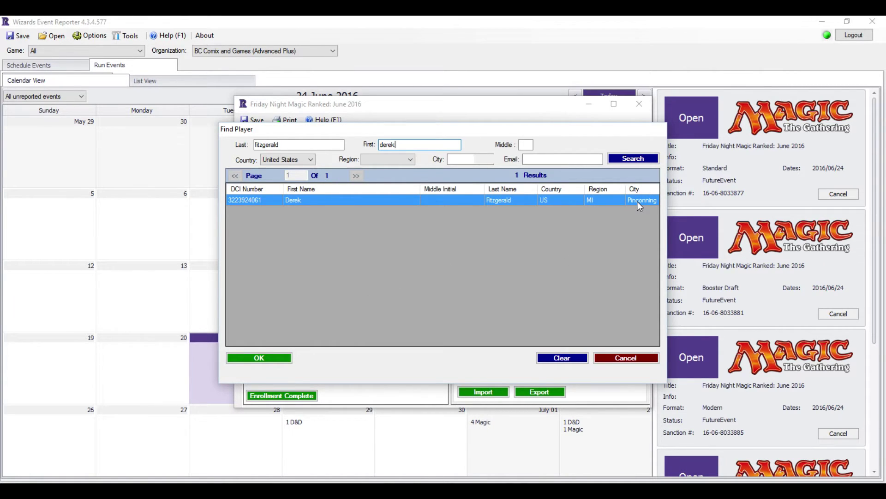
{"action": "left_click", "coordinate": [265, 359]}
{"action": "left_click", "coordinate": [261, 294]}
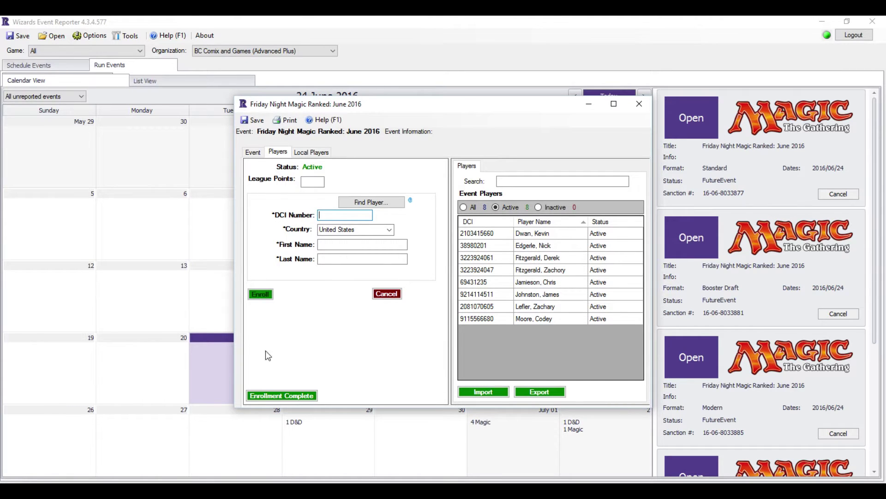
- Finish enrollment, dismiss the date mismatch warning, and confirm the recommended 3 rounds
{"action": "left_click", "coordinate": [265, 396]}
{"action": "left_click", "coordinate": [266, 396]}
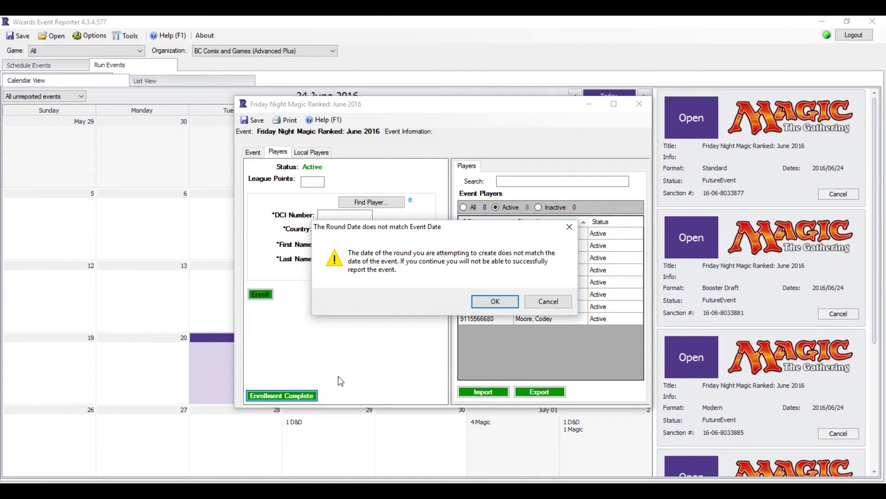
{"action": "left_click", "coordinate": [495, 302]}
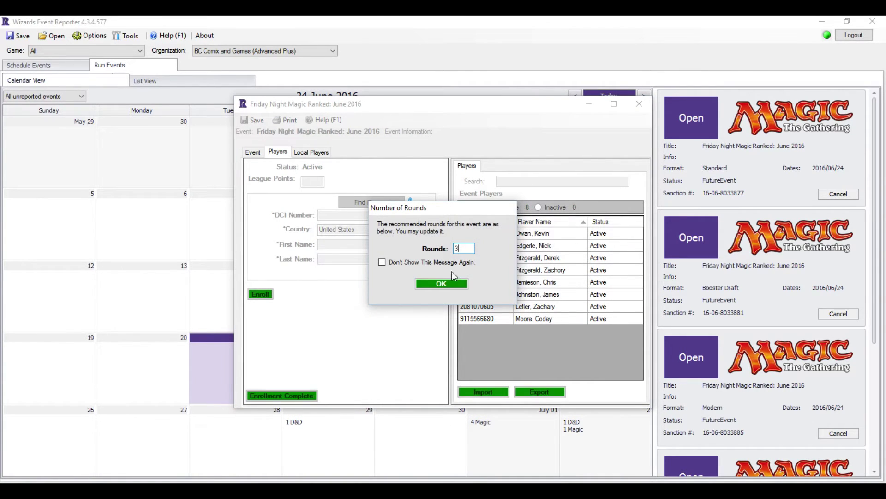
{"action": "left_click", "coordinate": [433, 285]}
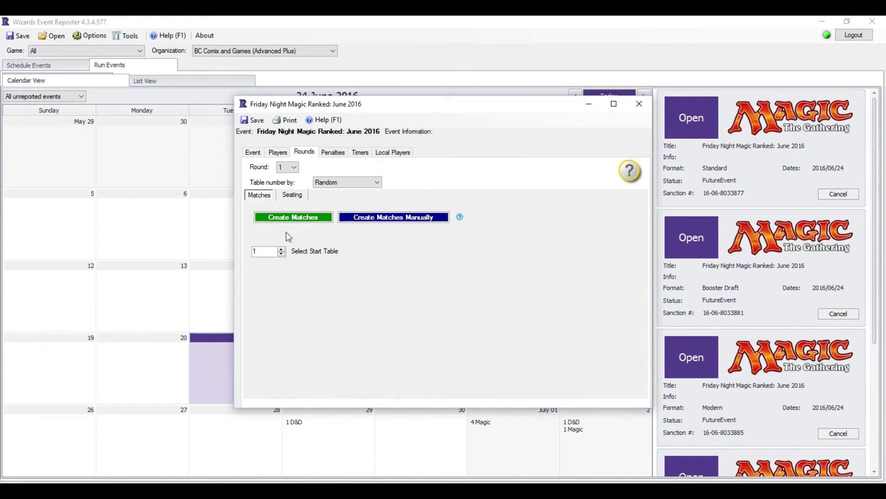
- Set round 1's start table back to 1 and show the round's Seating options
{"action": "double_click", "coordinate": [268, 256]}
{"action": "type", "text": "7"}
{"action": "key", "text": "BackSpace"}
{"action": "key", "text": "BackSpace"}
{"action": "type", "text": "1"}
{"action": "left_click", "coordinate": [294, 195]}
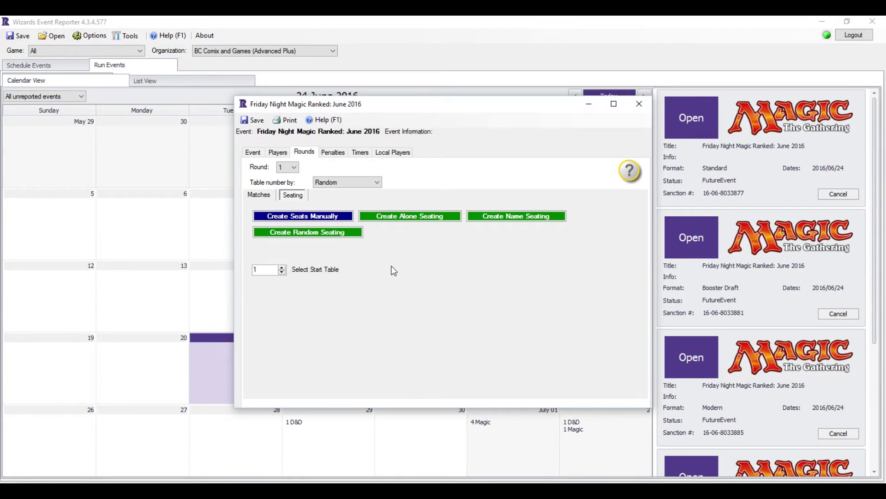
- Randomly seat the eight players at tables 1–4, then review the Event and Players tabs
{"action": "left_click", "coordinate": [515, 215]}
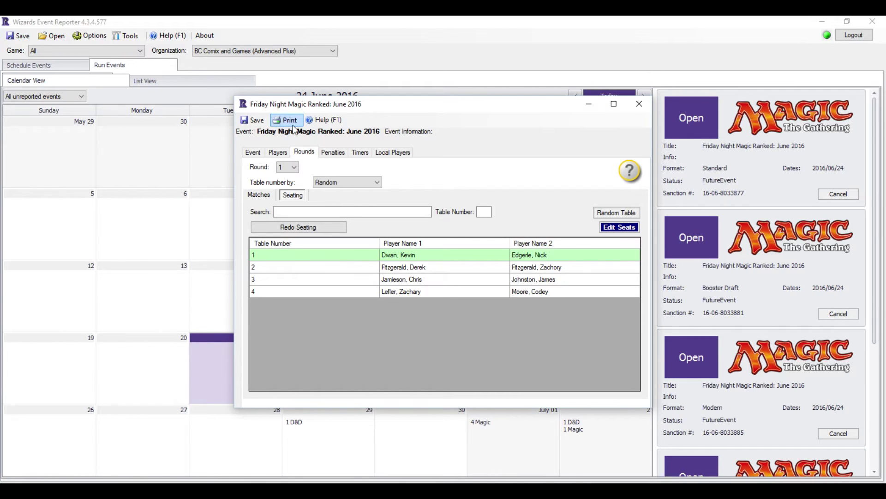
{"action": "left_click", "coordinate": [291, 121]}
{"action": "mouse_move", "coordinate": [302, 159]}
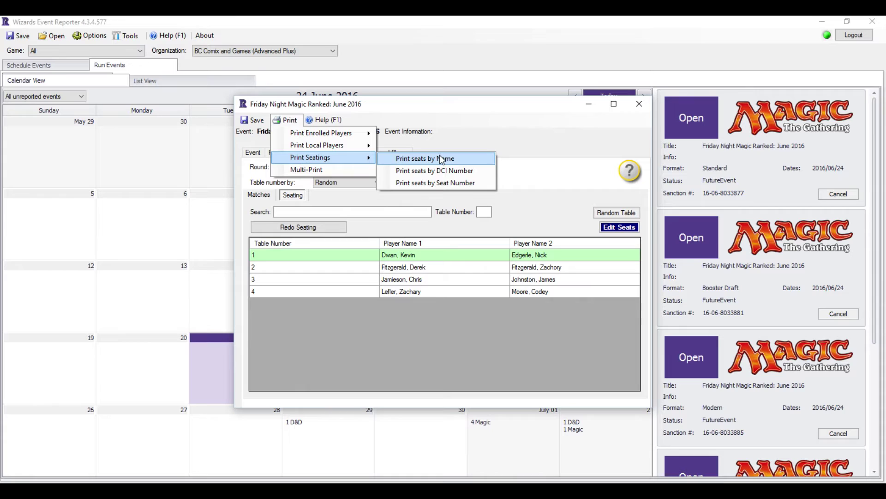
{"action": "left_click", "coordinate": [479, 136]}
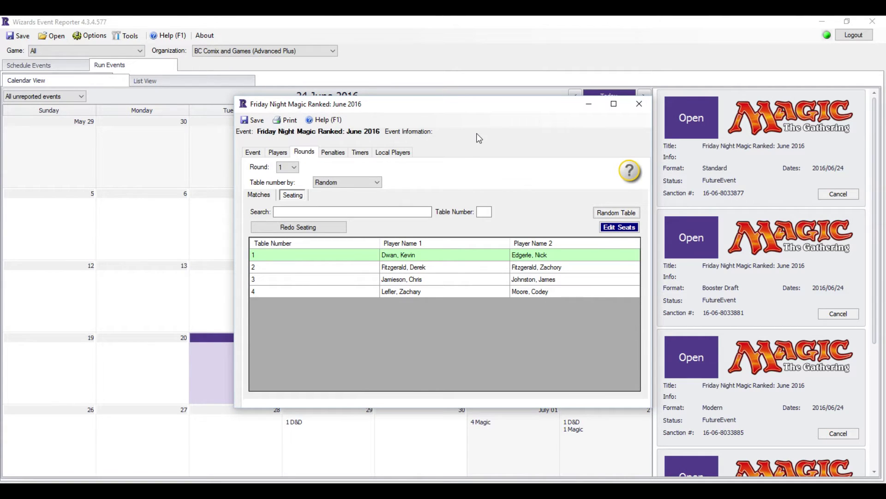
{"action": "left_click", "coordinate": [257, 154]}
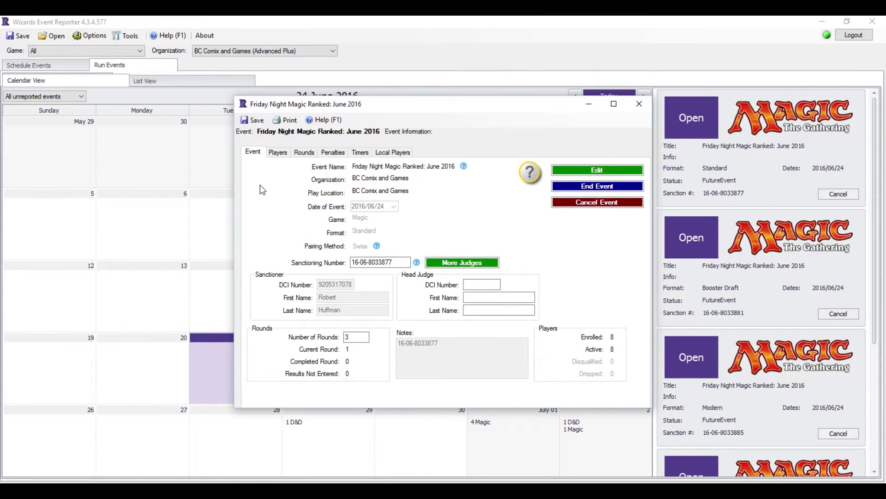
{"action": "left_click", "coordinate": [278, 152]}
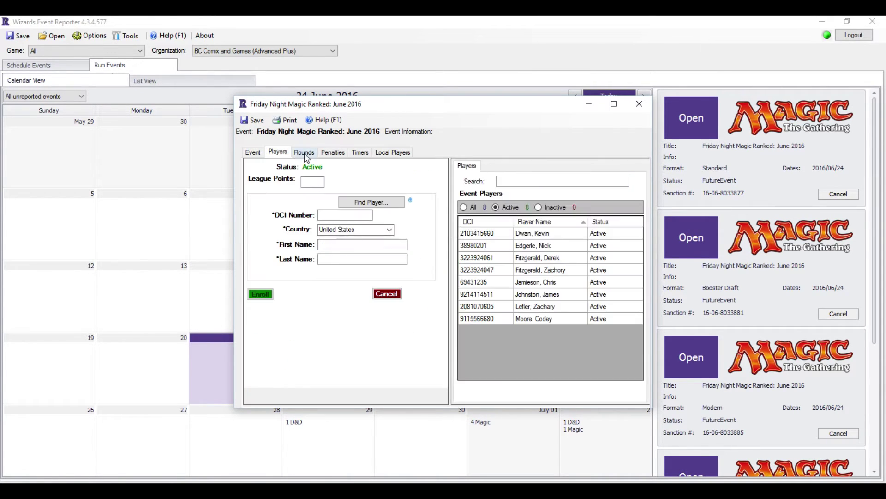
- Create round 1's four match pairings on tables 1–4 and show the Print options
{"action": "left_click", "coordinate": [304, 153]}
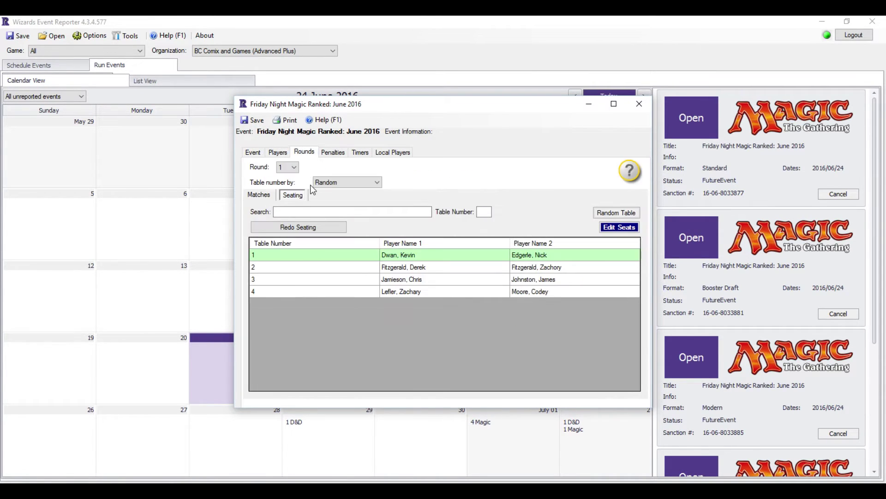
{"action": "left_click", "coordinate": [259, 196]}
{"action": "left_click", "coordinate": [287, 219]}
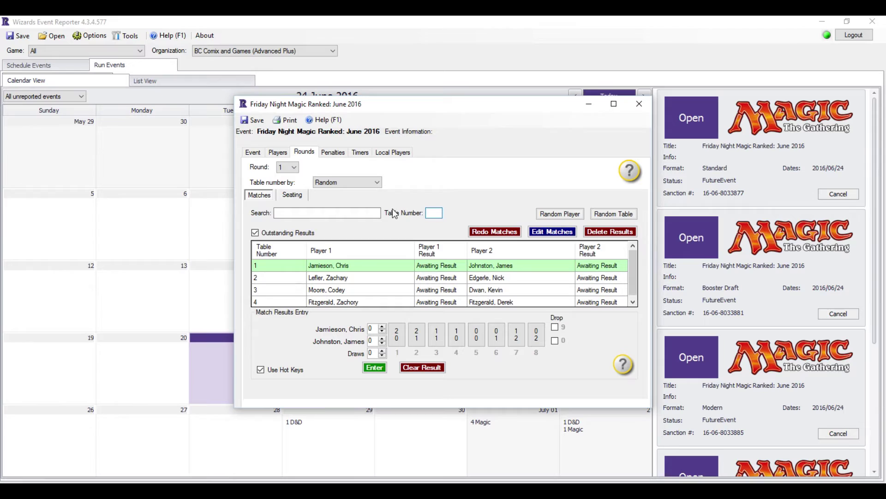
{"action": "left_click", "coordinate": [287, 120]}
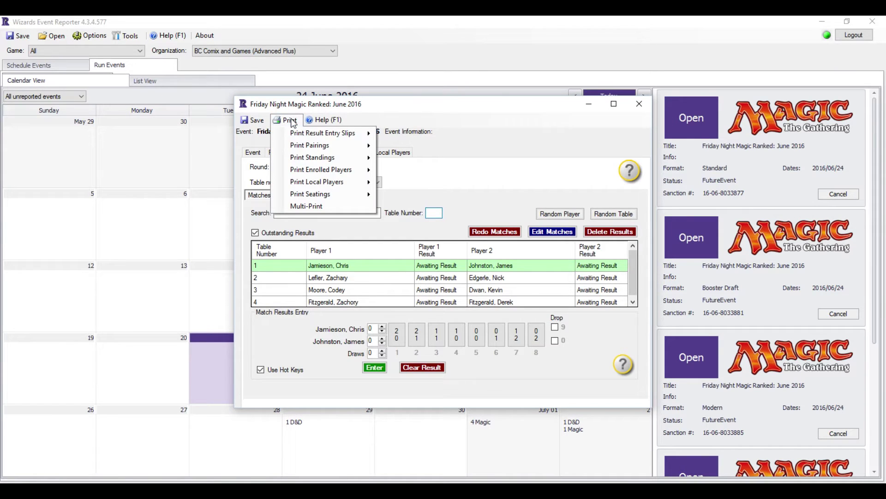
{"action": "left_click", "coordinate": [305, 206]}
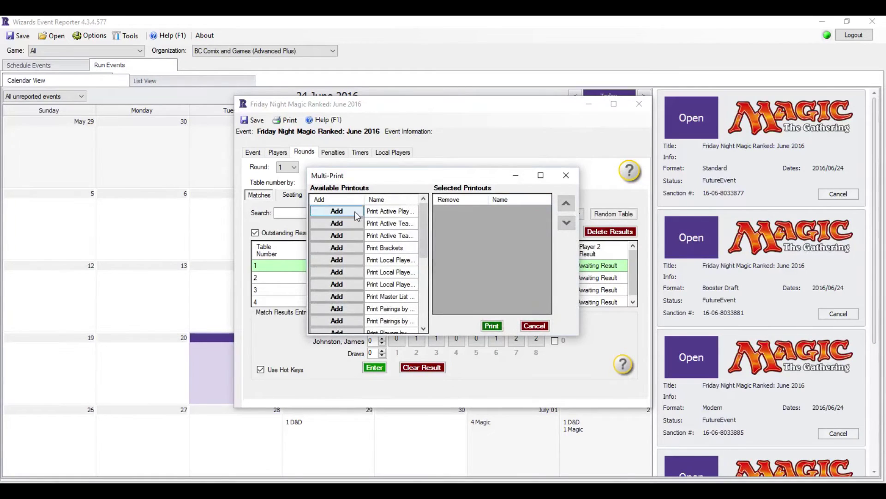
{"action": "left_click_drag", "start_coordinate": [304, 230], "coordinate": [228, 229]}
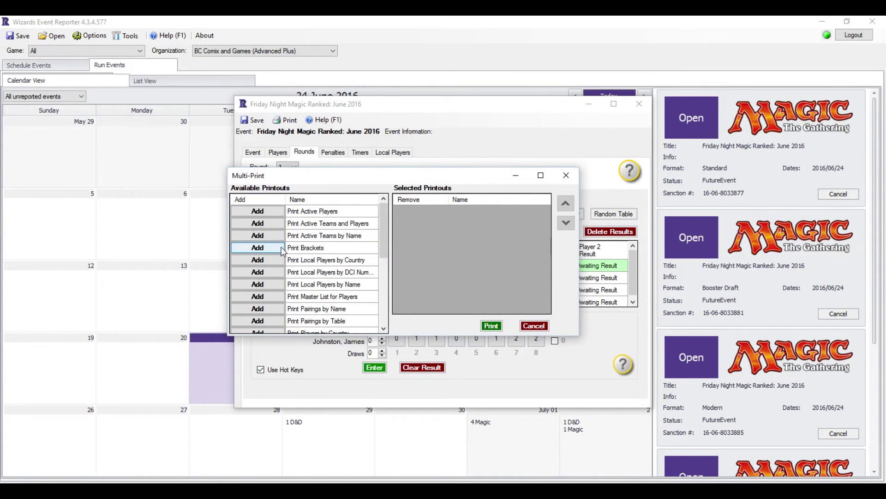
{"action": "scroll", "coordinate": [283, 252], "scroll_direction": "down", "scroll_amount": 1}
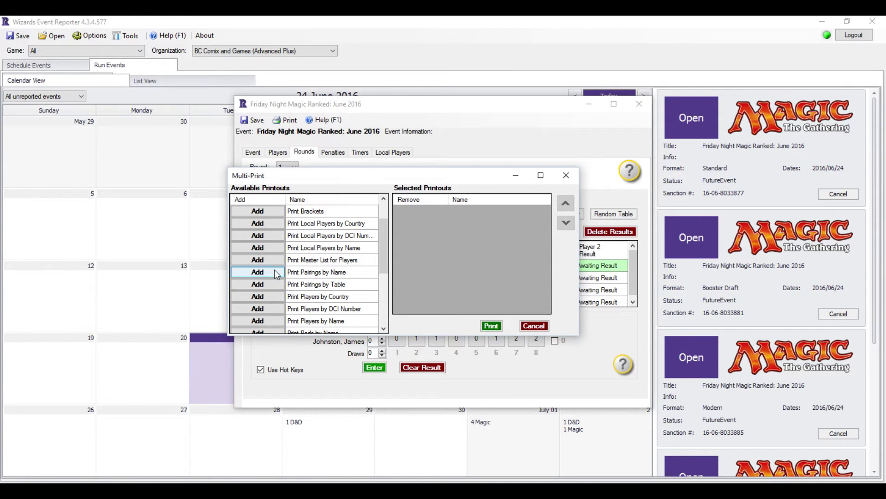
{"action": "left_click", "coordinate": [275, 271]}
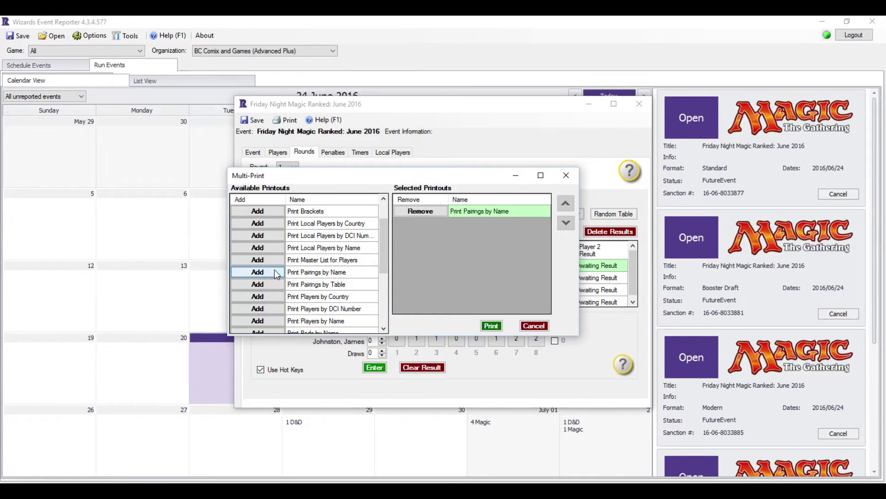
{"action": "left_click", "coordinate": [275, 272]}
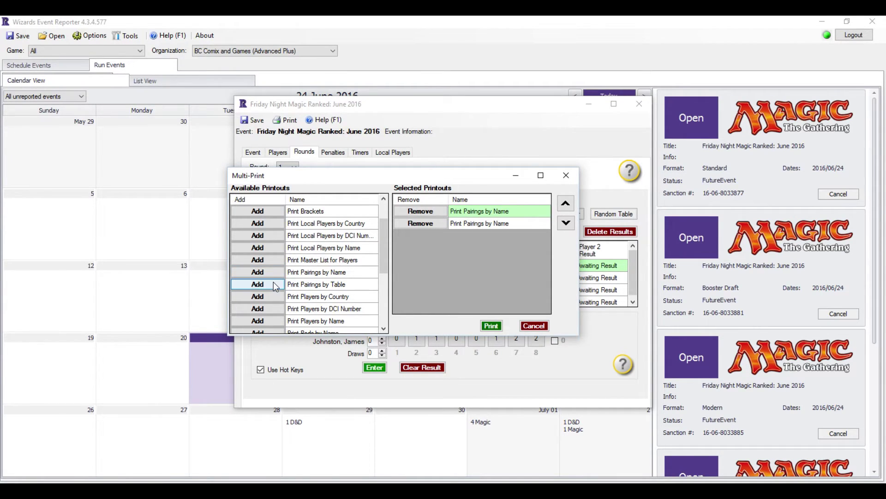
{"action": "left_click", "coordinate": [273, 283]}
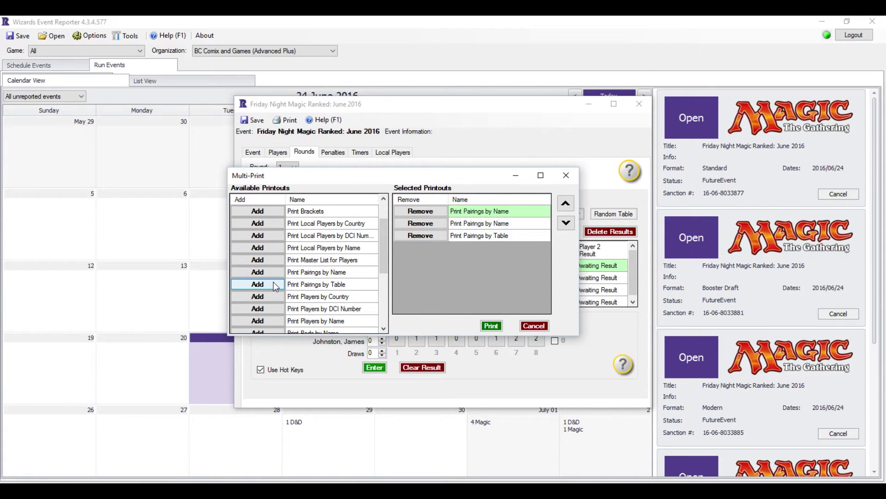
{"action": "scroll", "coordinate": [274, 282], "scroll_direction": "down", "scroll_amount": 2}
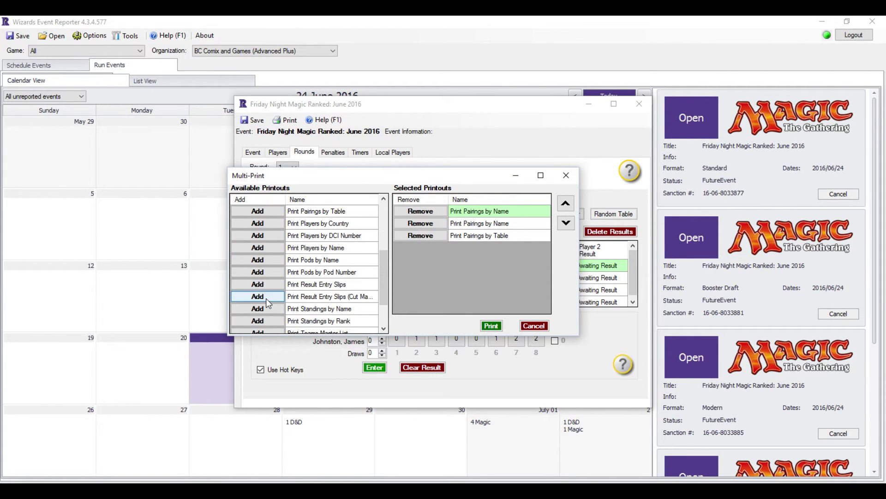
{"action": "left_click", "coordinate": [266, 298]}
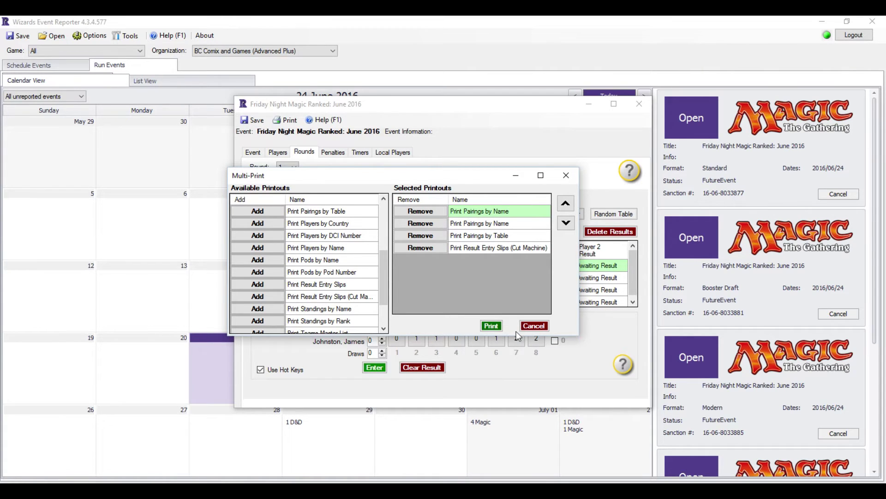
{"action": "left_click", "coordinate": [534, 325]}
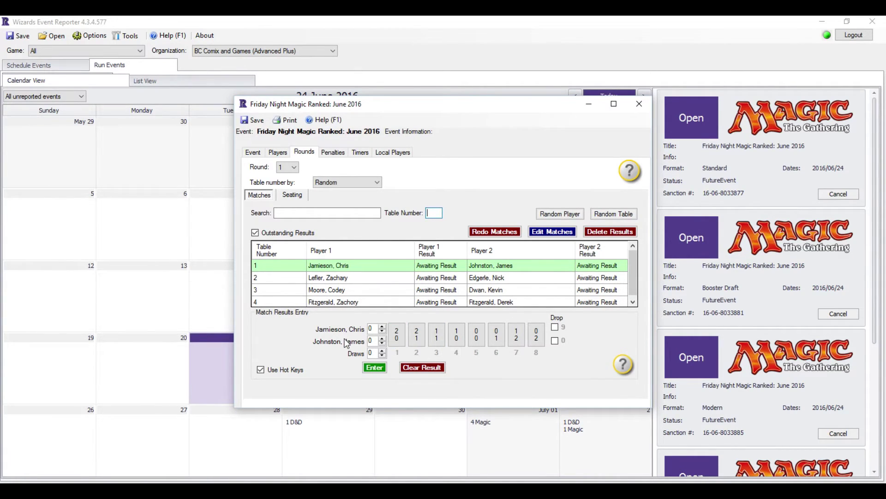
- Record round 1 results 2-0, 0-2, 2-1 and 0-1 for tables 1–4, then dismiss the standings notice
{"action": "left_click", "coordinate": [399, 337]}
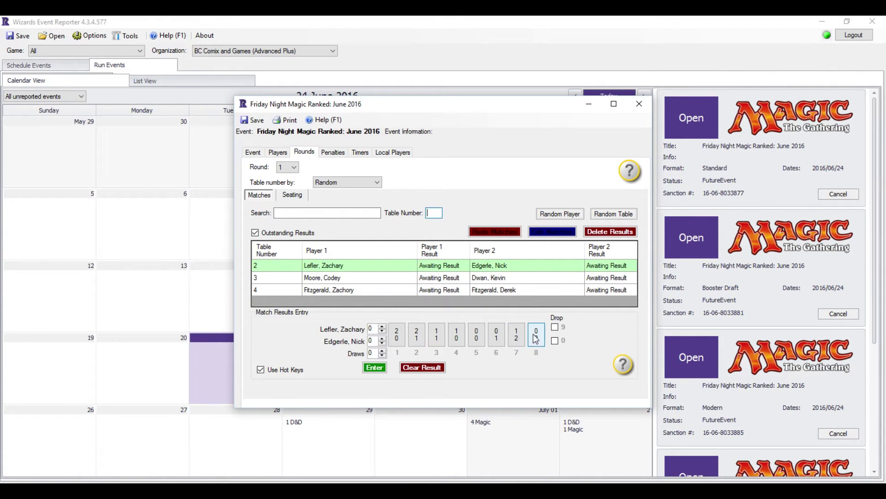
{"action": "left_click", "coordinate": [536, 336]}
{"action": "left_click", "coordinate": [416, 335]}
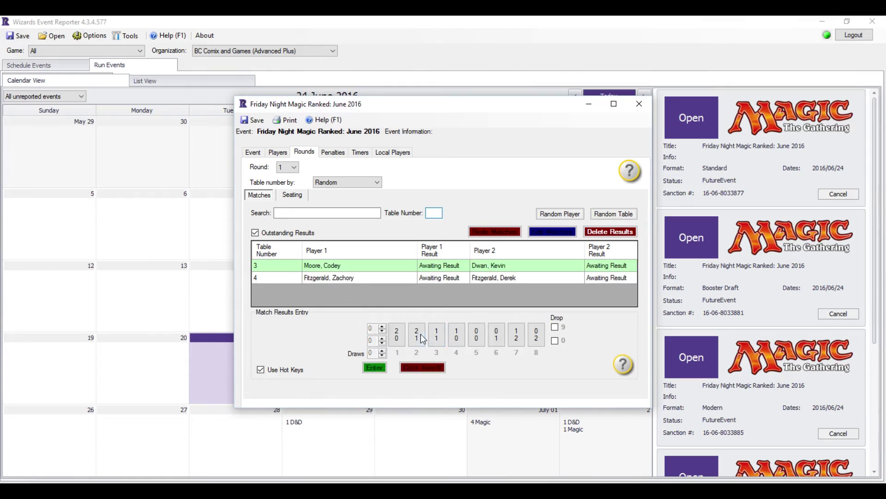
{"action": "left_click", "coordinate": [506, 340]}
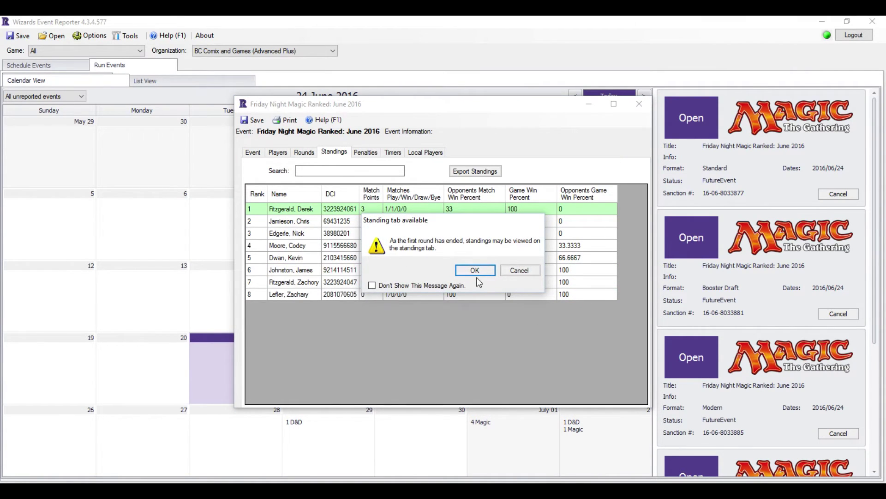
{"action": "left_click", "coordinate": [476, 270]}
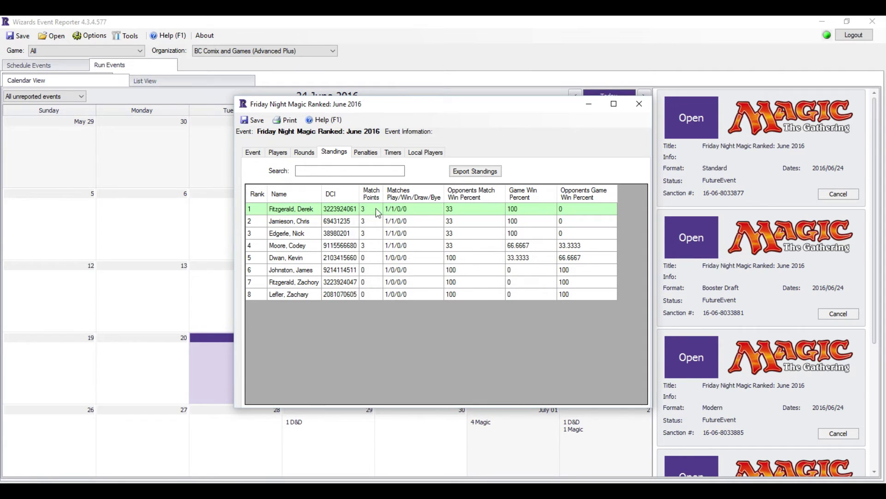
- Create round 2 and its pairings despite the date mismatch, then show the Penalties page
{"action": "left_click", "coordinate": [305, 152]}
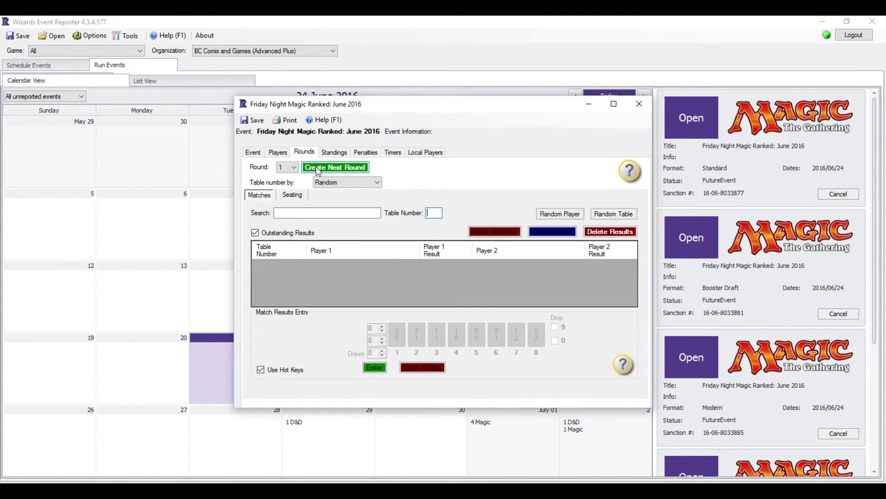
{"action": "left_click", "coordinate": [318, 168]}
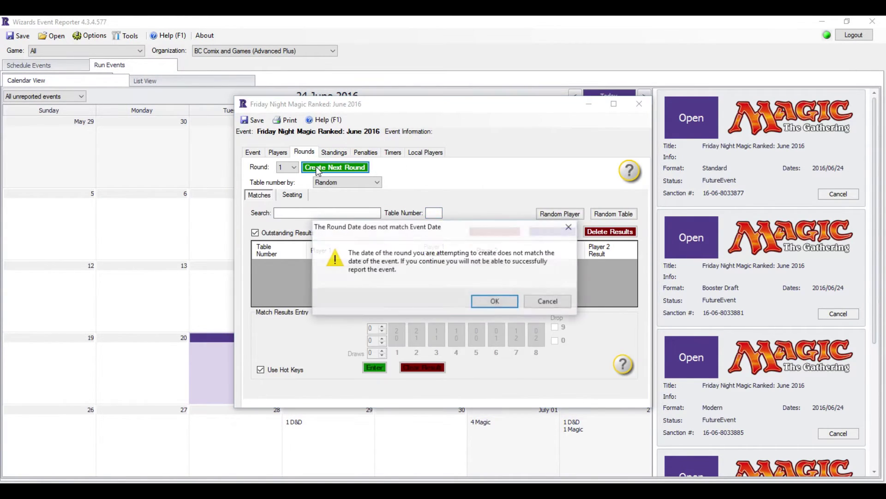
{"action": "left_click", "coordinate": [494, 301]}
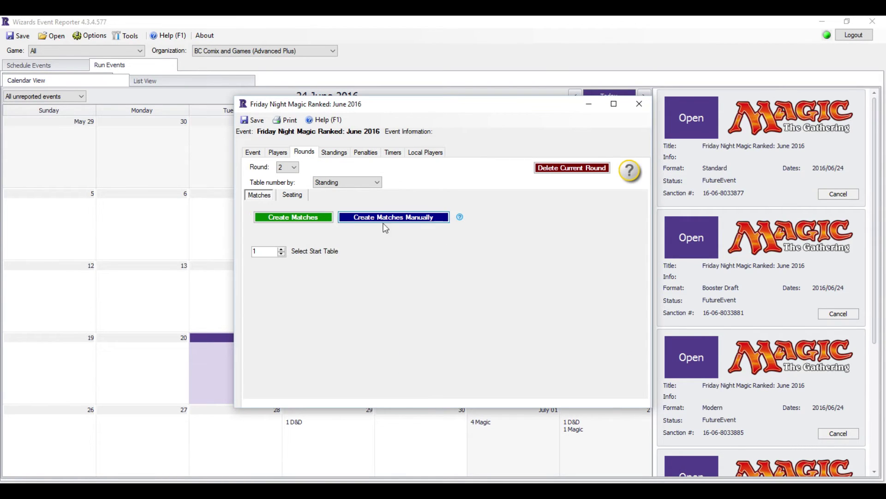
{"action": "left_click", "coordinate": [301, 221]}
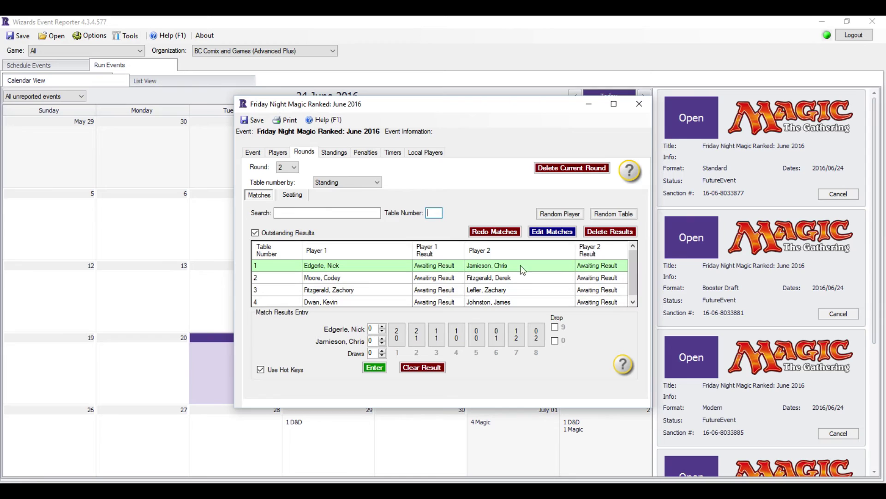
{"action": "left_click", "coordinate": [363, 155]}
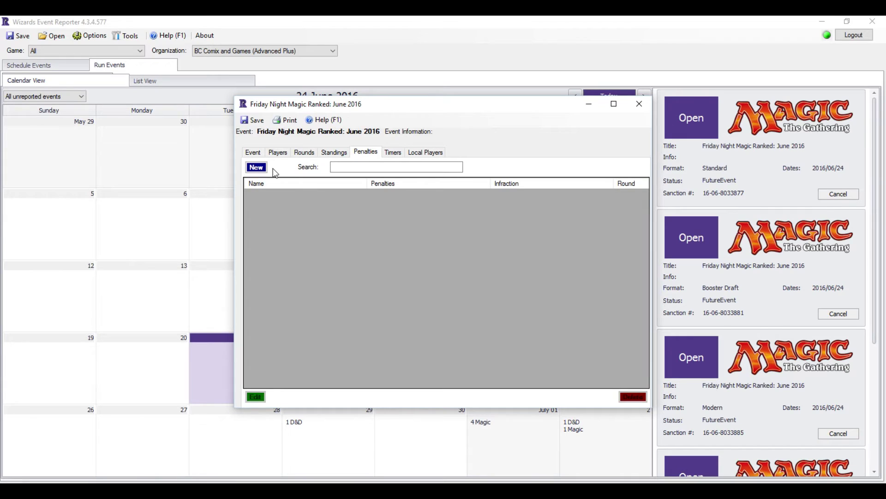
- Enter the head judge's DCI number on the Event tab and close the judges list unchanged
{"action": "left_click", "coordinate": [253, 153]}
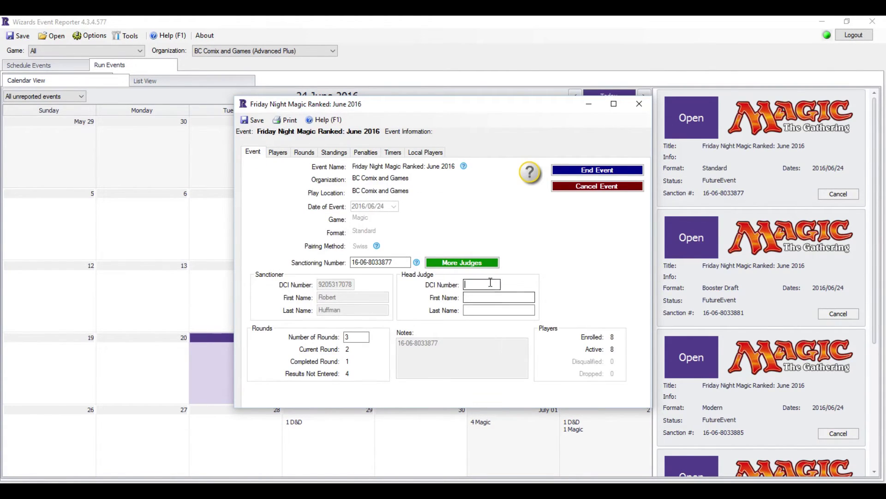
{"action": "left_click", "coordinate": [481, 284]}
{"action": "type", "text": "3638"}
{"action": "left_click", "coordinate": [485, 262]}
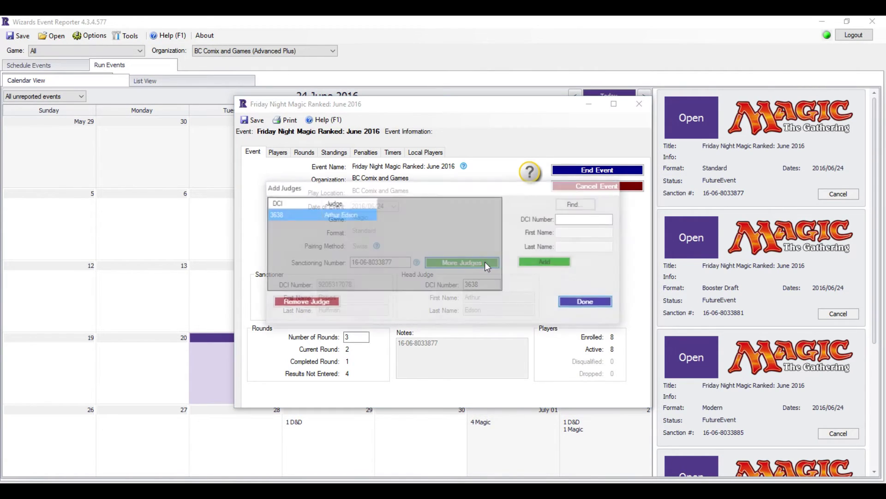
{"action": "left_click", "coordinate": [559, 219]}
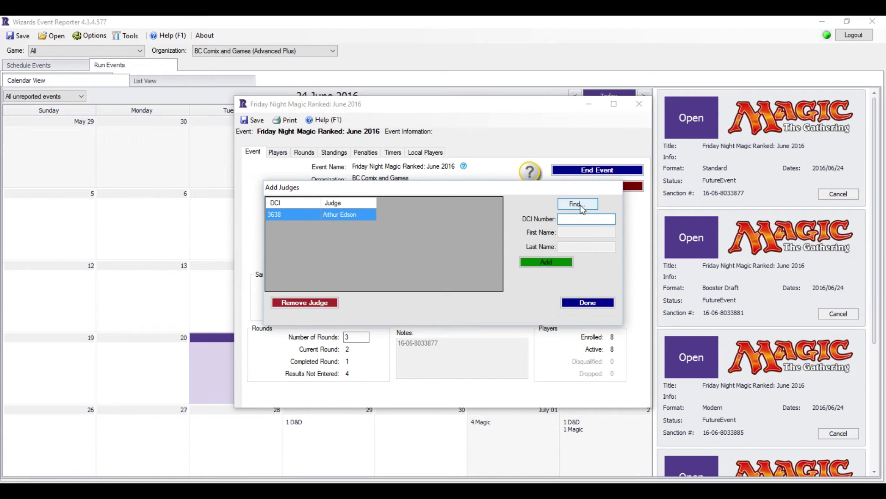
{"action": "left_click", "coordinate": [585, 303]}
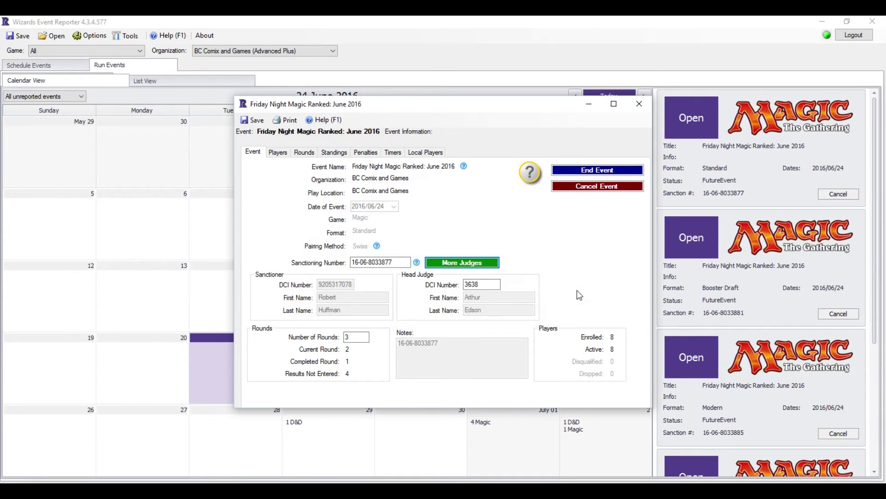
- Start a new penalty entry for the player, with the head judge as issuing judge
{"action": "left_click", "coordinate": [373, 156]}
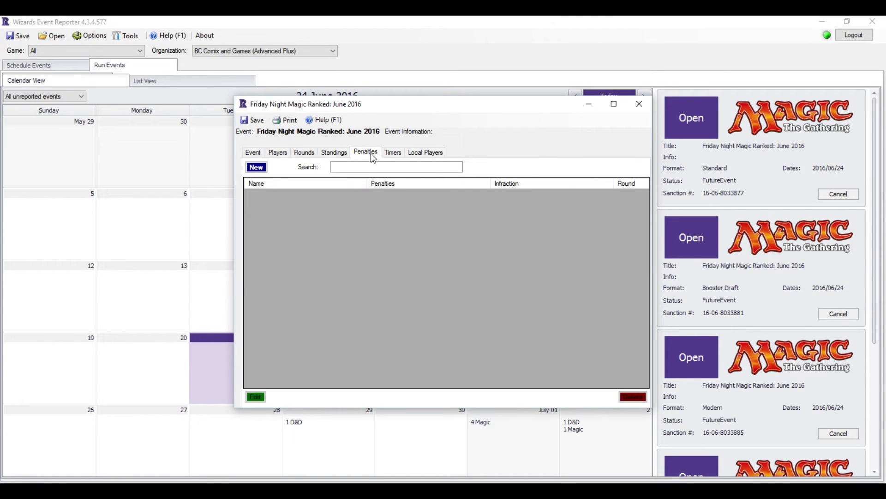
{"action": "left_click", "coordinate": [256, 167]}
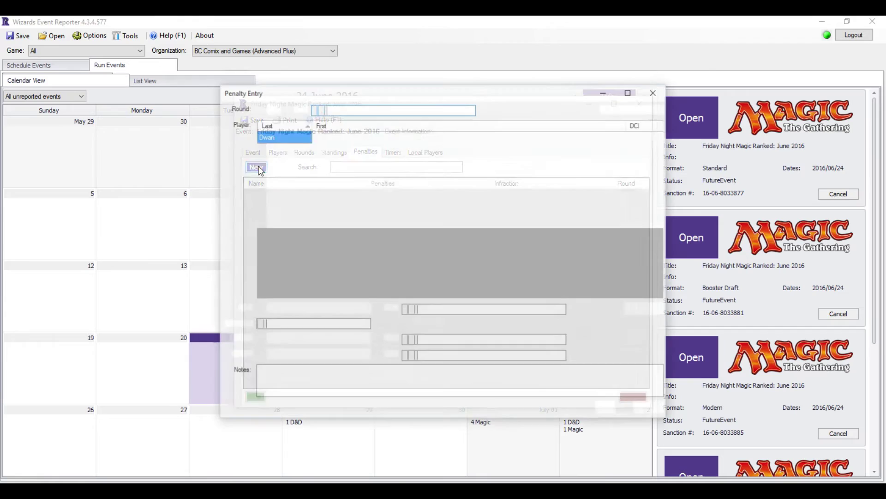
{"action": "left_click", "coordinate": [350, 149]}
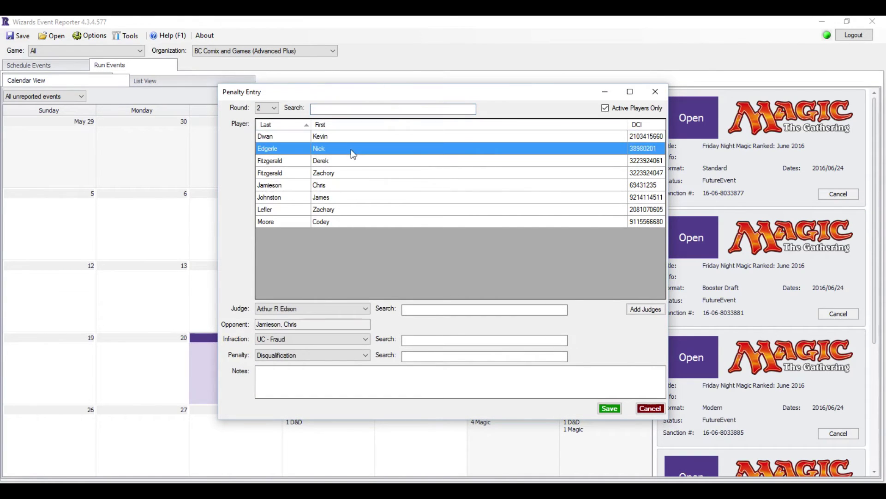
{"action": "left_click", "coordinate": [336, 310]}
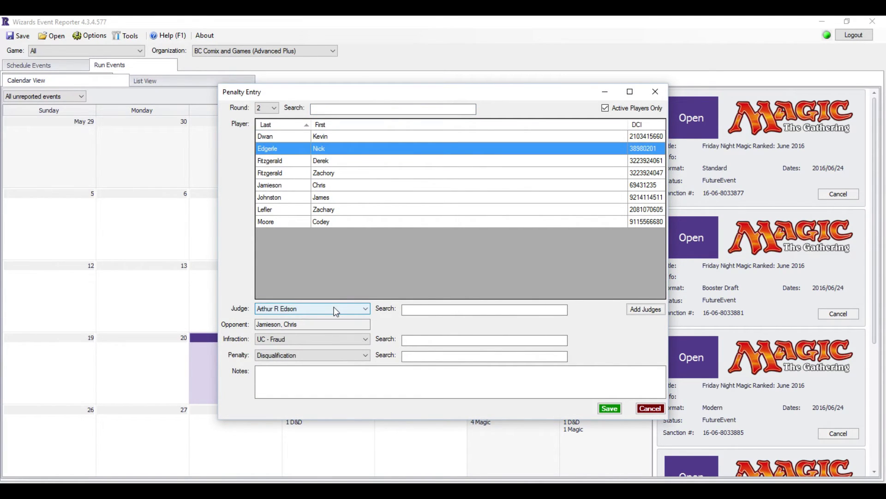
{"action": "left_click", "coordinate": [334, 308]}
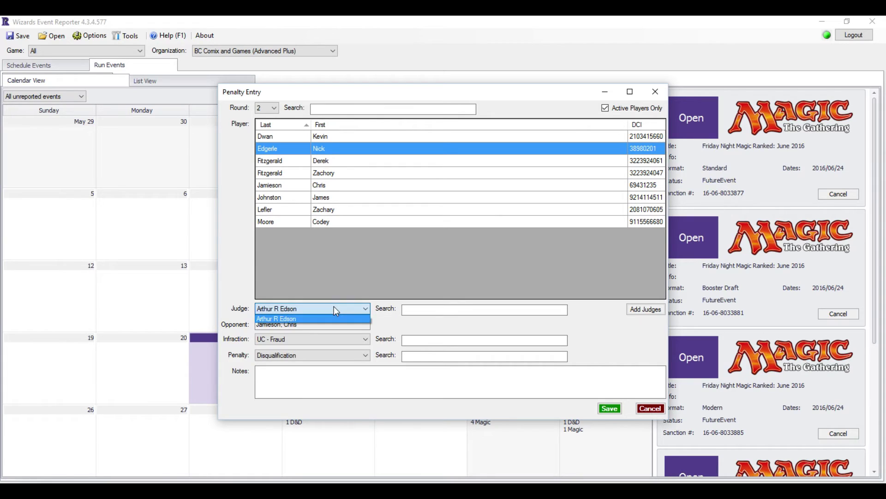
{"action": "left_click", "coordinate": [334, 308]}
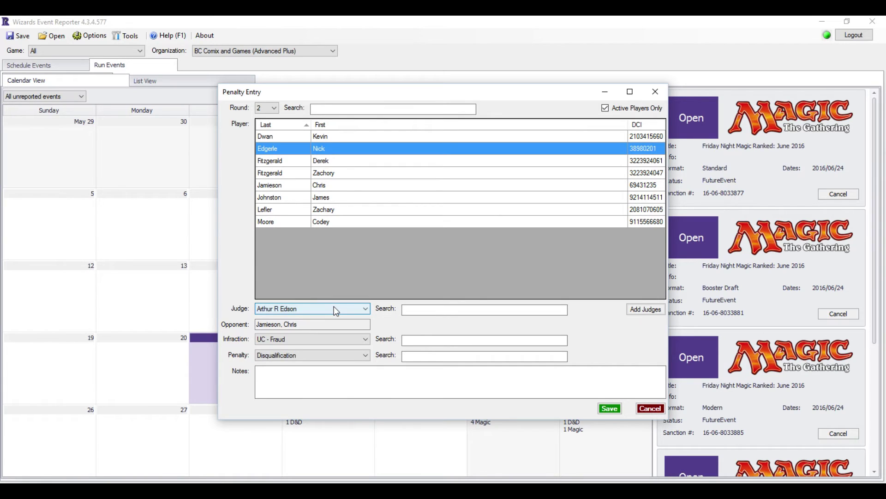
- Set GPE - Looking at Extra Cards as a Warning, note 'Flipped extra card when drawing opening hand', and save
{"action": "left_click", "coordinate": [326, 338]}
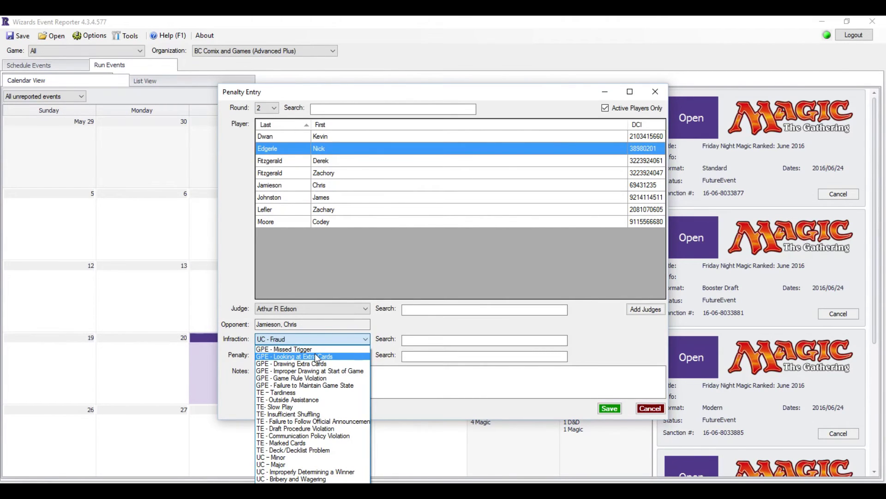
{"action": "left_click", "coordinate": [321, 356]}
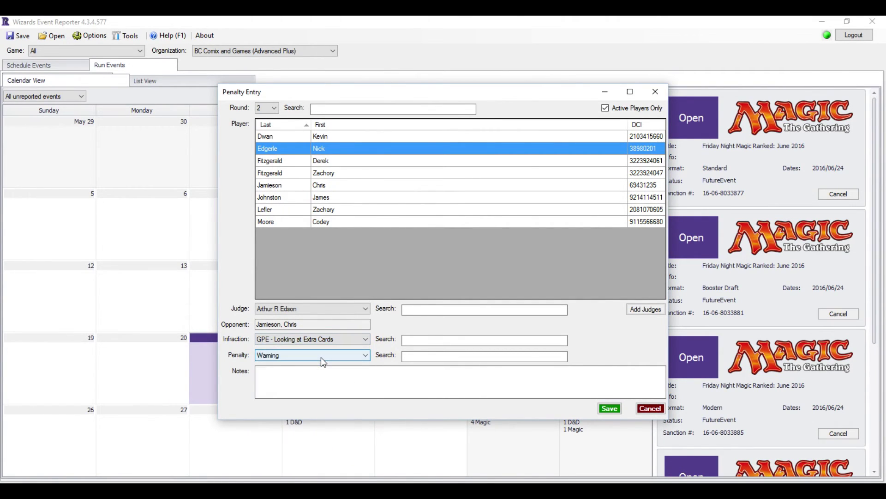
{"action": "left_click", "coordinate": [354, 358]}
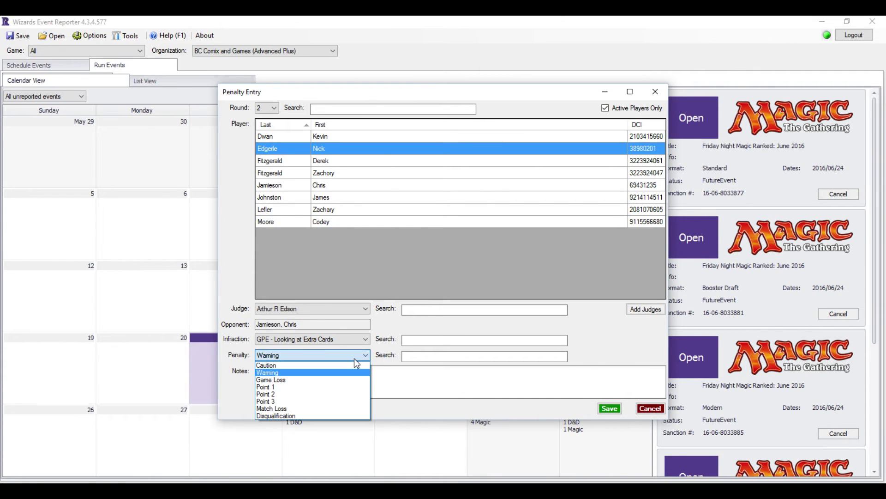
{"action": "left_click", "coordinate": [355, 359]}
{"action": "left_click", "coordinate": [353, 376]}
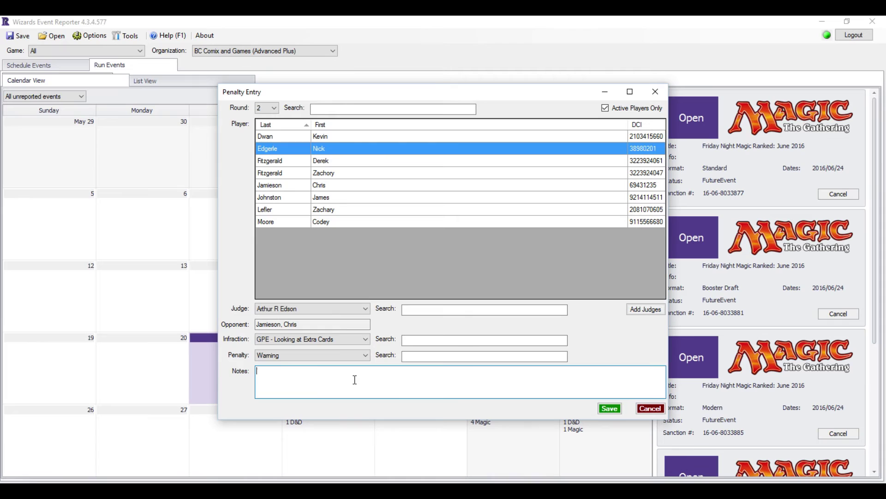
{"action": "type", "text": "Flipped extra card whe"}
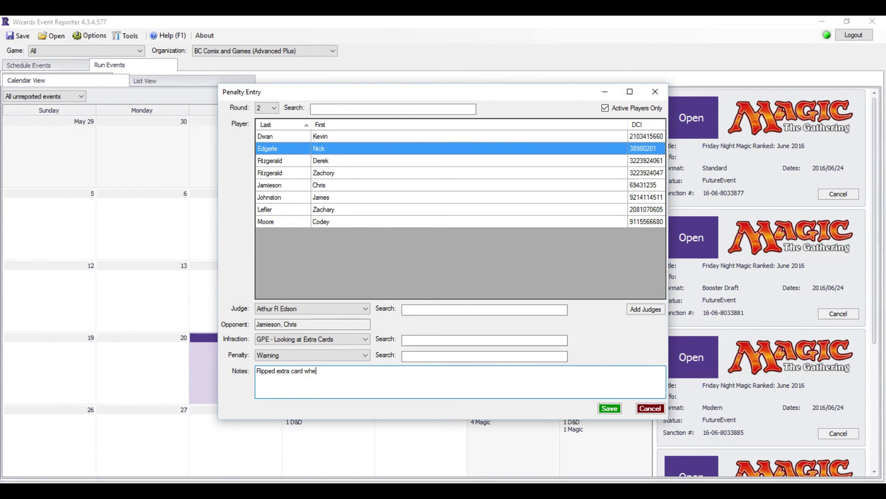
{"action": "type", "text": "n drawing opening hand"}
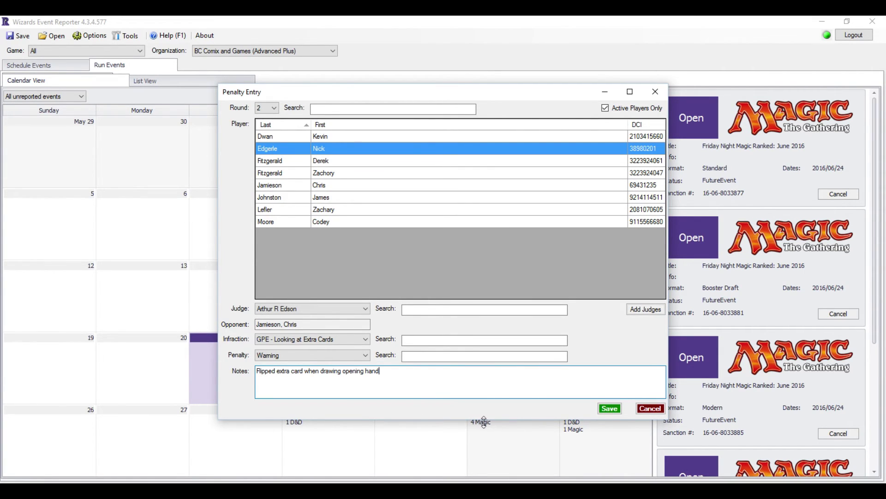
{"action": "left_click", "coordinate": [606, 409]}
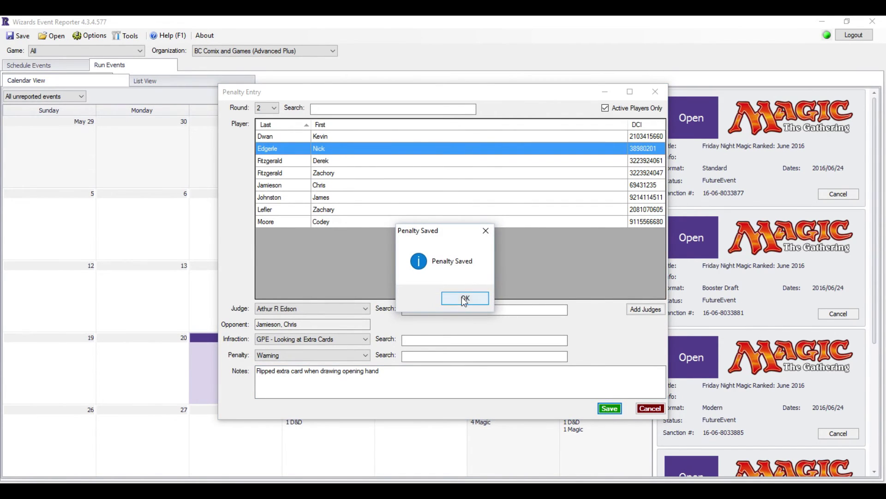
- Close the saved penalty form, check the Event and Players tabs, and return to round 2's matches
{"action": "left_click", "coordinate": [463, 298]}
{"action": "left_click", "coordinate": [656, 412]}
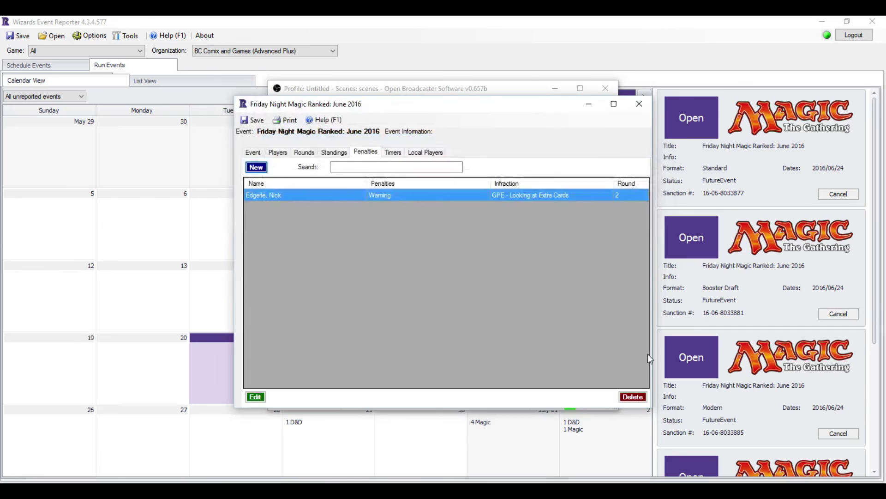
{"action": "left_click", "coordinate": [303, 153]}
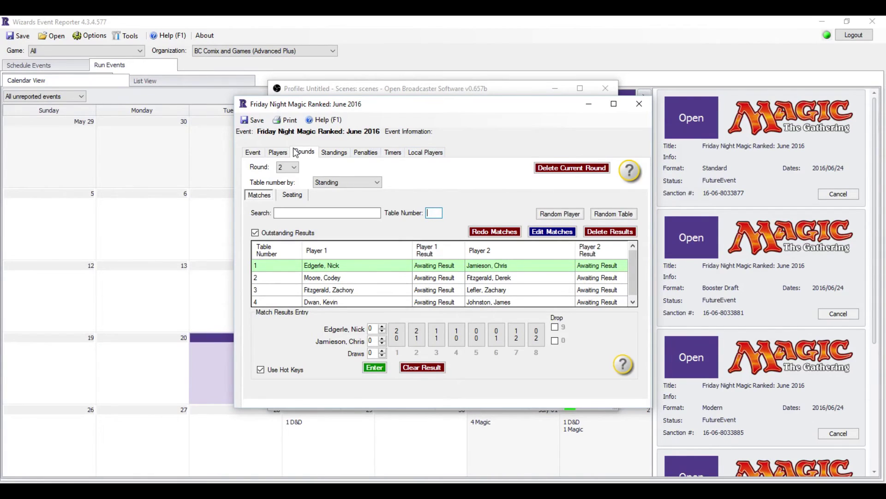
{"action": "left_click", "coordinate": [253, 154]}
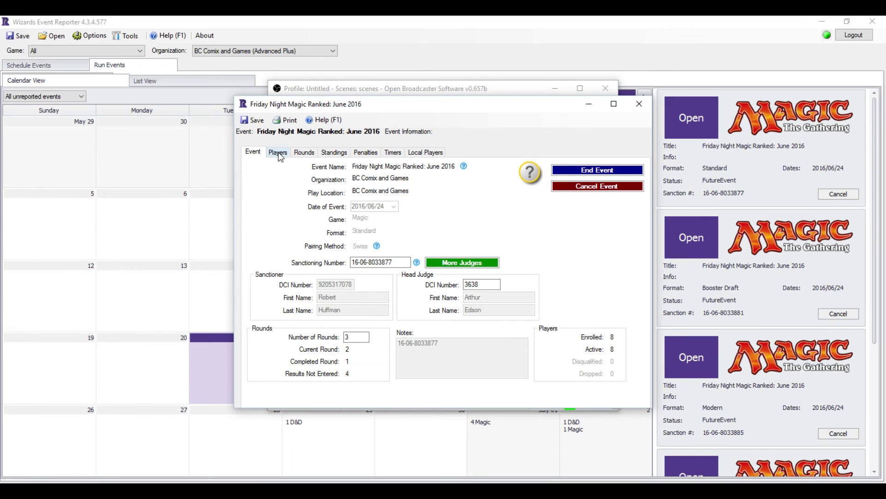
{"action": "left_click", "coordinate": [272, 155]}
{"action": "left_click", "coordinate": [304, 157]}
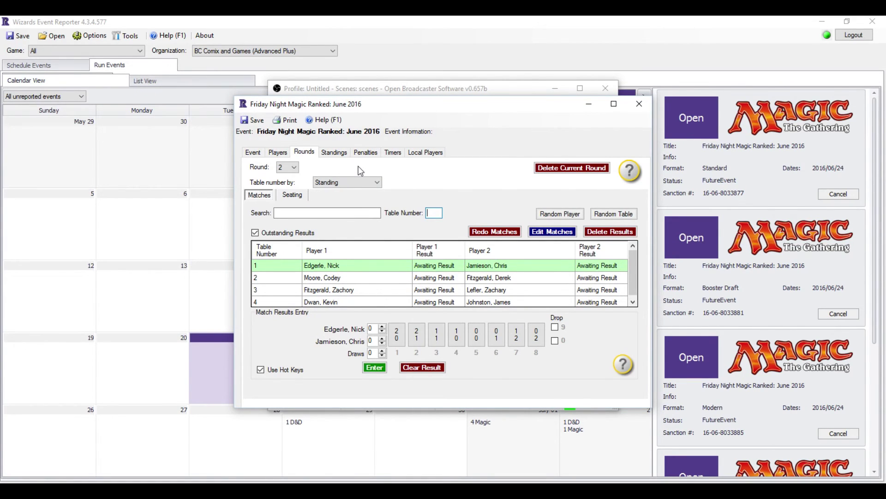
- Finish the round 2 results, then create round 3 and report its 2-1 result
{"action": "left_click", "coordinate": [397, 336]}
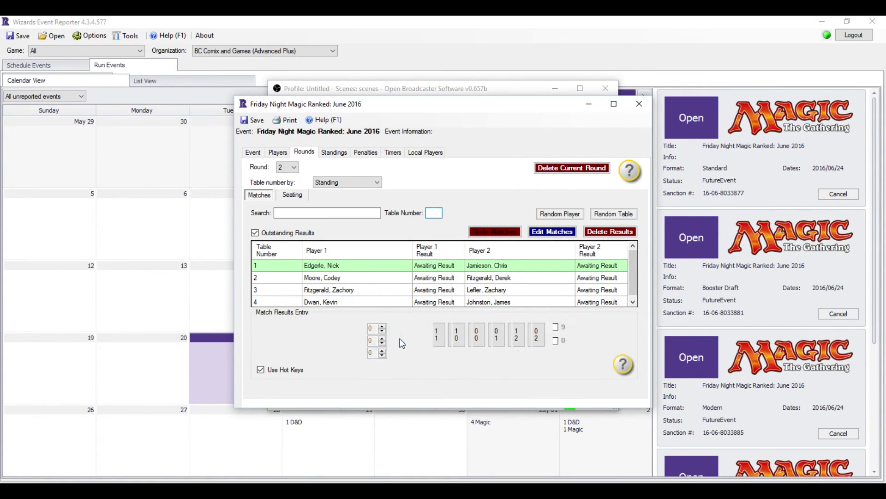
{"action": "left_click", "coordinate": [400, 338]}
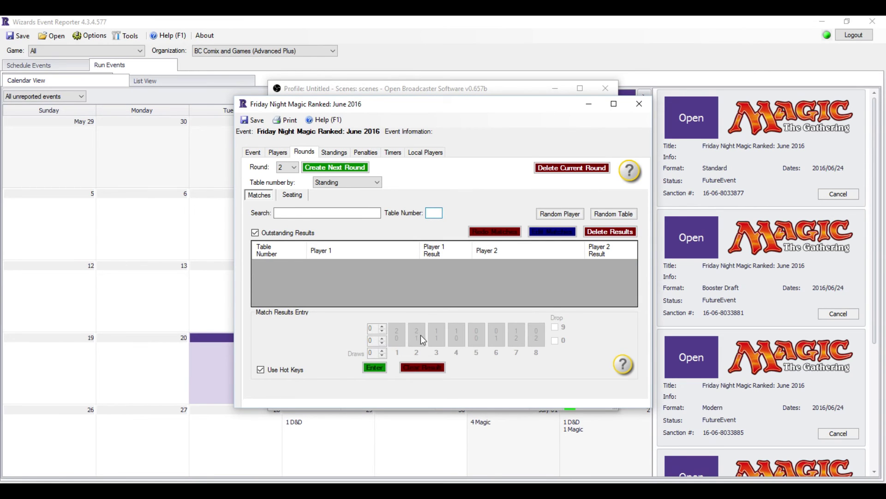
{"action": "left_click", "coordinate": [364, 168]}
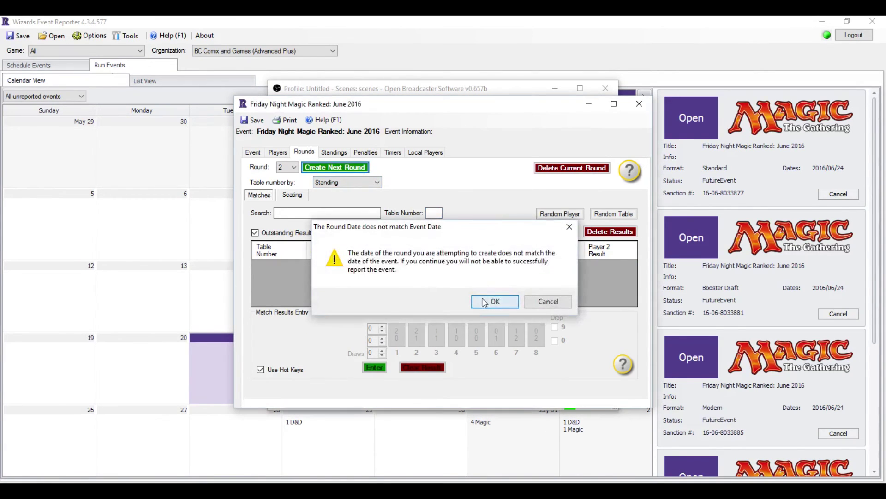
{"action": "key", "text": "Return"}
{"action": "left_click", "coordinate": [294, 217]}
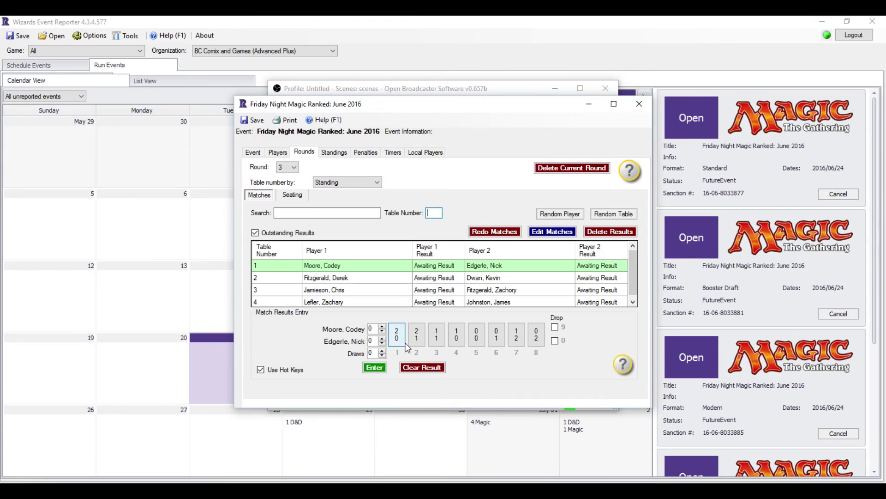
{"action": "left_click", "coordinate": [420, 332]}
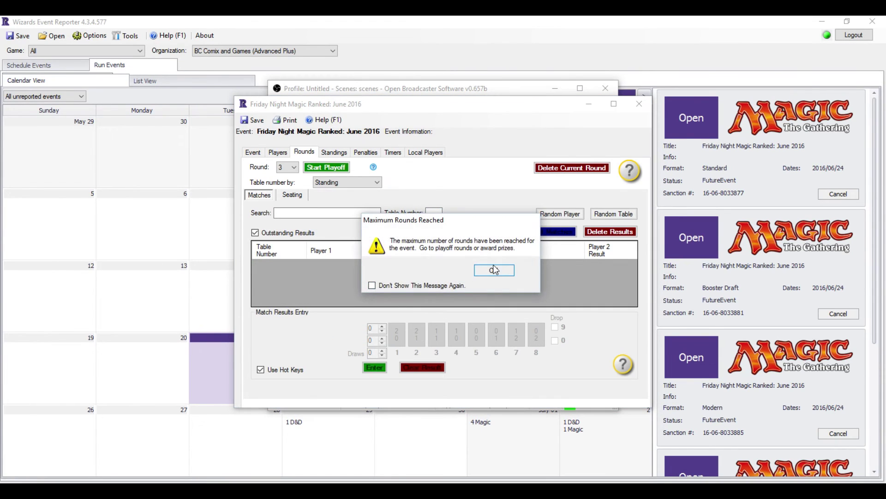
{"action": "left_click", "coordinate": [493, 269]}
- Start the playoffs with a top-8 cutoff by standing
{"action": "left_click", "coordinate": [327, 168]}
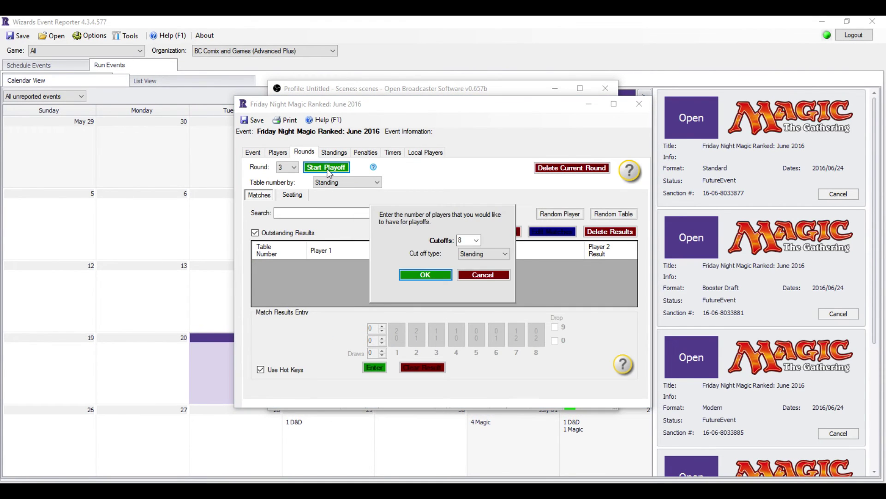
{"action": "left_click", "coordinate": [476, 241]}
{"action": "left_click", "coordinate": [464, 257]}
{"action": "left_click", "coordinate": [477, 240]}
{"action": "left_click", "coordinate": [470, 265]}
{"action": "left_click", "coordinate": [422, 274]}
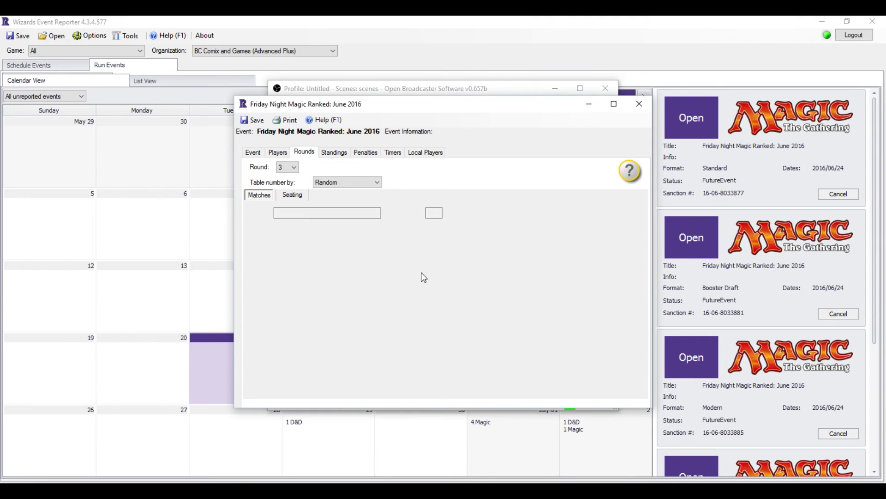
- Generate the quarterfinal pairings and report all four table results
{"action": "left_click", "coordinate": [301, 219]}
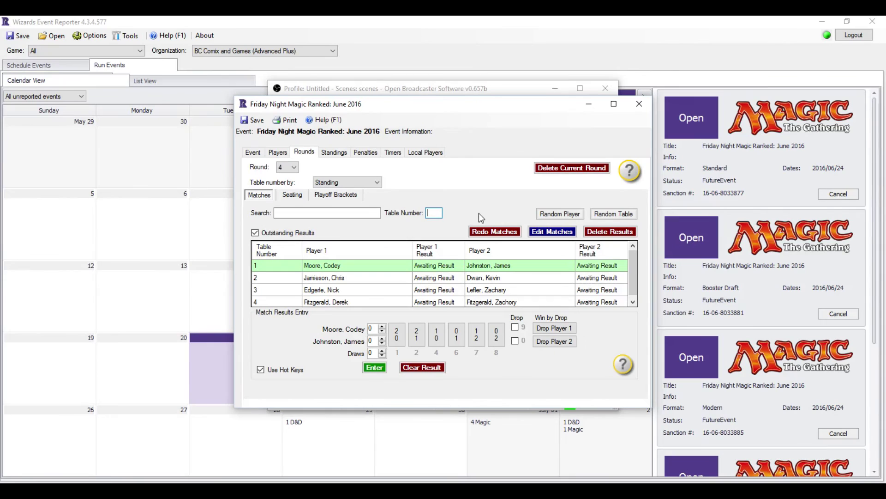
{"action": "left_click", "coordinate": [395, 337]}
{"action": "left_click", "coordinate": [397, 337]}
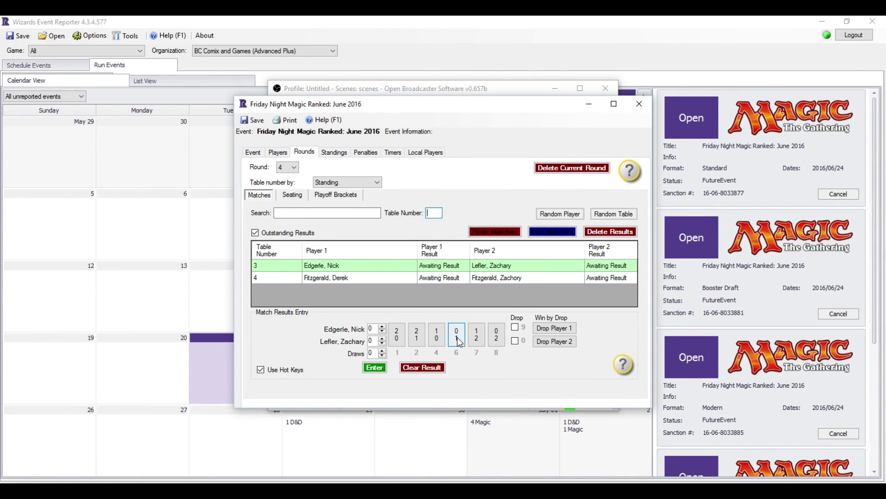
{"action": "key", "text": "1"}
{"action": "key", "text": "1"}
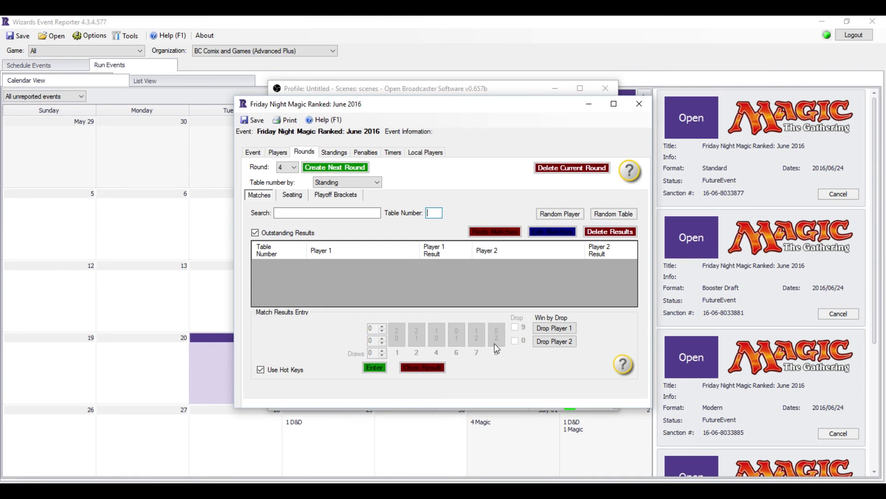
- Create the semifinal round and report both semifinal results
{"action": "left_click", "coordinate": [347, 169]}
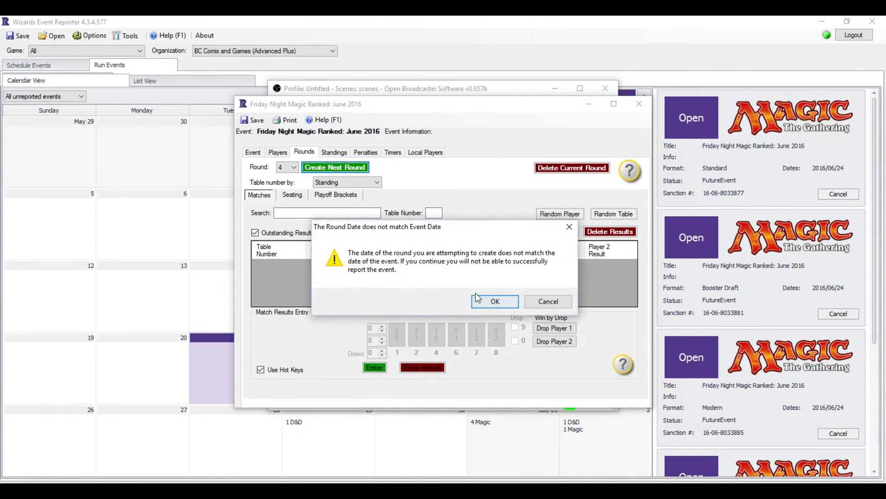
{"action": "left_click", "coordinate": [490, 302]}
{"action": "left_click", "coordinate": [320, 221]}
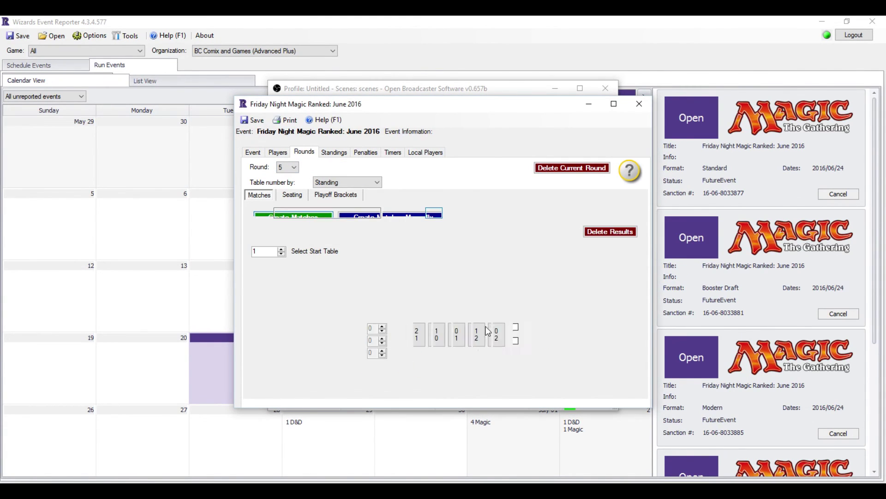
{"action": "left_click", "coordinate": [480, 339]}
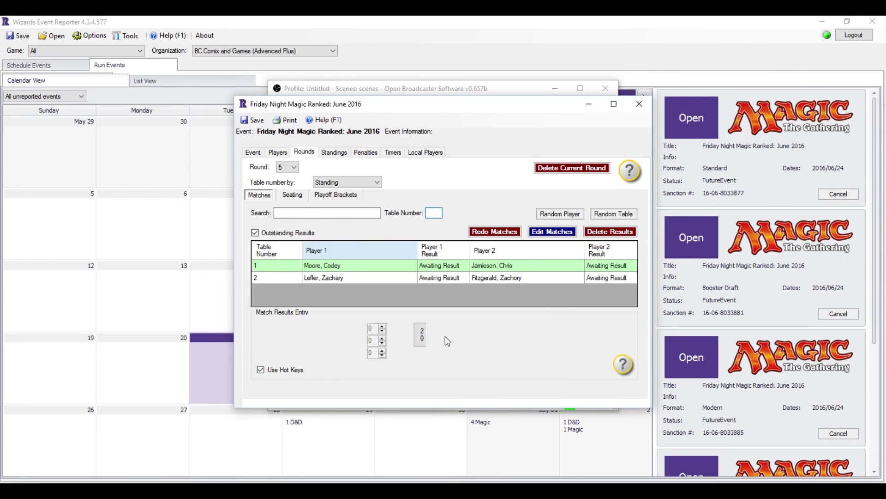
{"action": "left_click", "coordinate": [422, 342]}
- Create the final, report its 1-2 result, and dismiss the event completed notice
{"action": "left_click", "coordinate": [335, 167]}
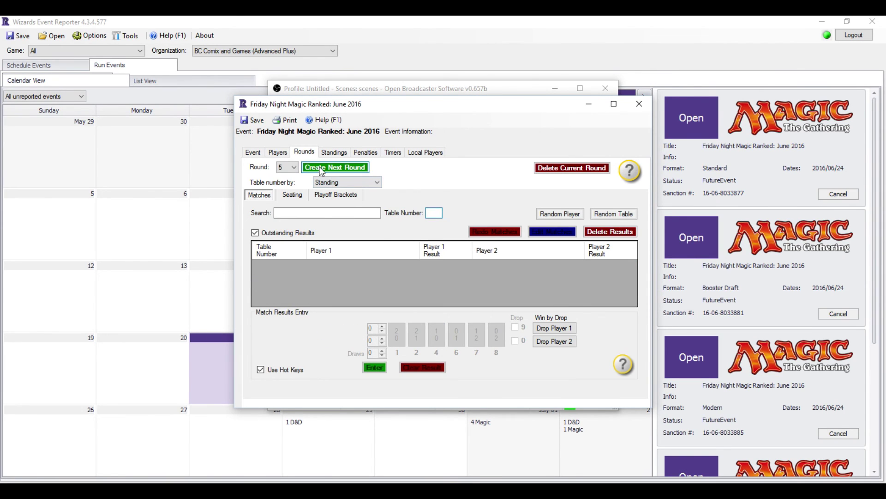
{"action": "left_click", "coordinate": [502, 300]}
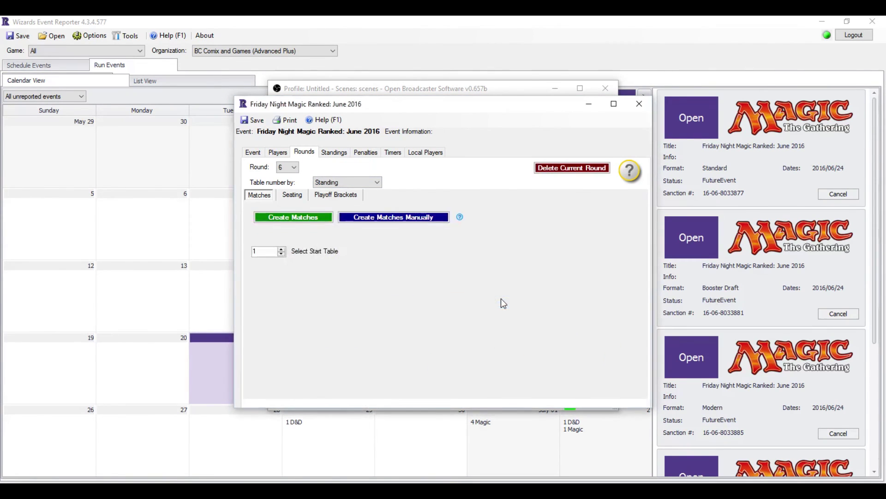
{"action": "left_click", "coordinate": [298, 215]}
{"action": "left_click", "coordinate": [484, 331]}
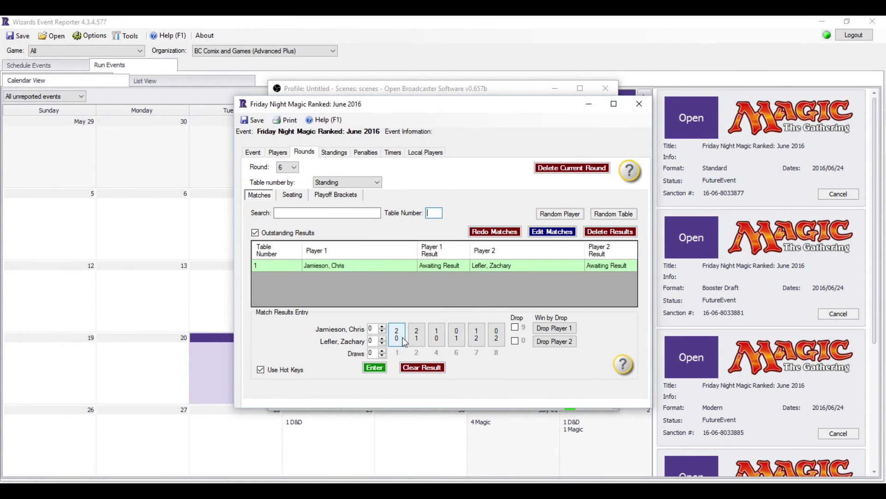
{"action": "left_click", "coordinate": [495, 271]}
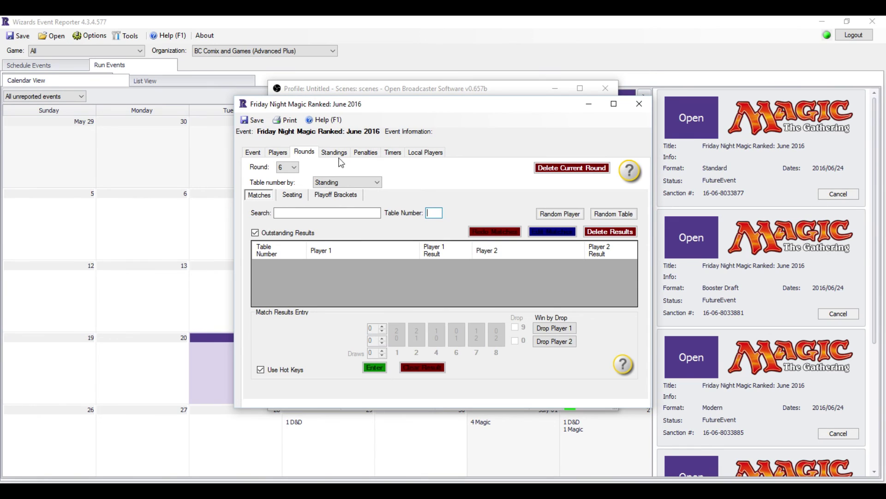
- End the Friday Night Magic Ranked event from its details page, declining the upload
{"action": "left_click", "coordinate": [252, 154]}
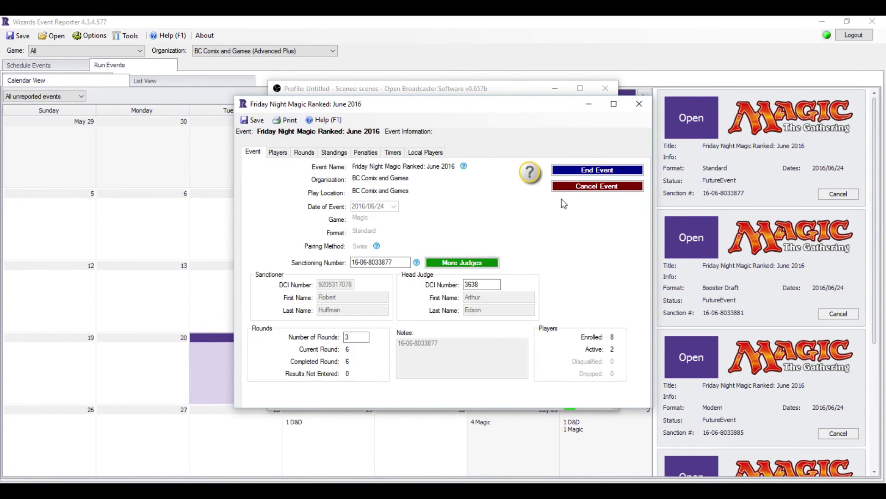
{"action": "left_click", "coordinate": [592, 174]}
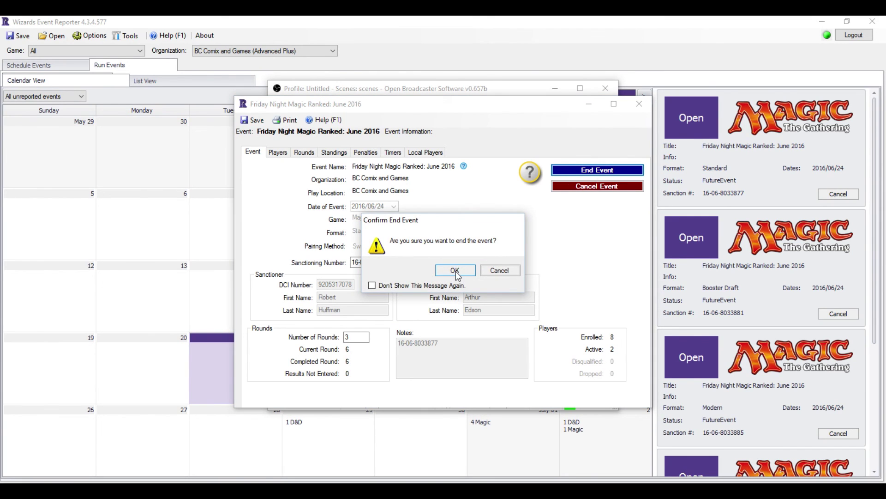
{"action": "left_click", "coordinate": [456, 271]}
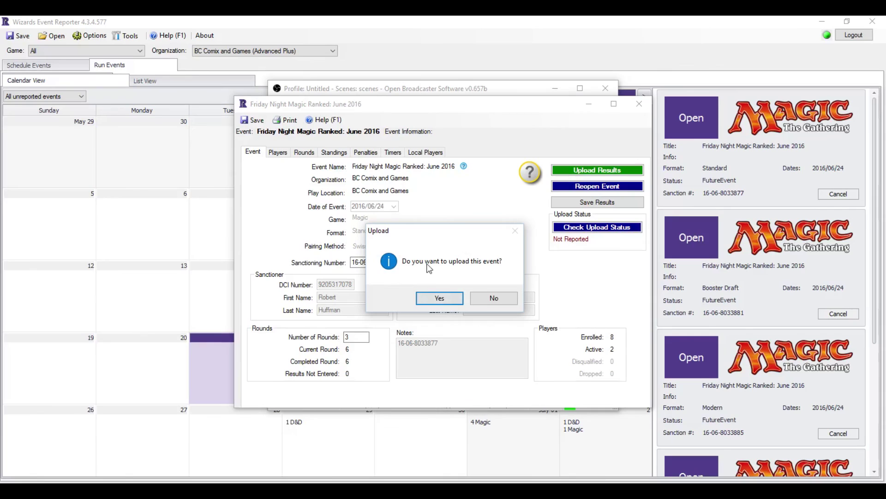
{"action": "left_click", "coordinate": [507, 298]}
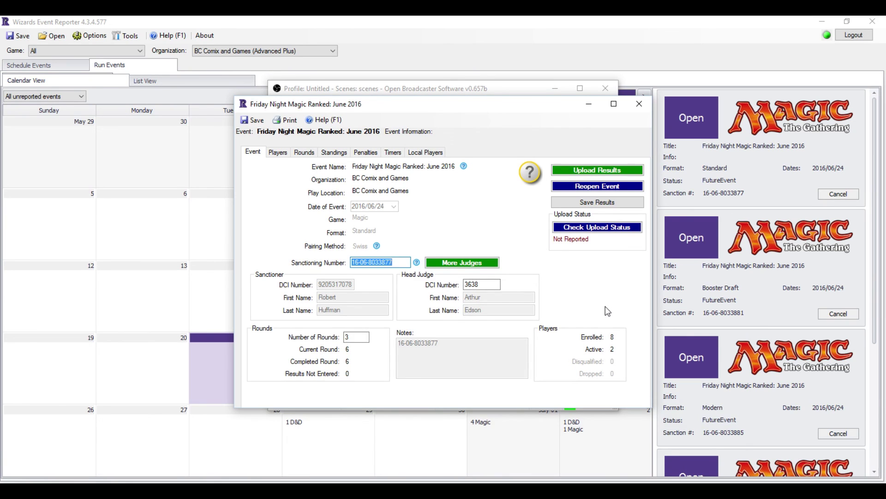
- Close the Save options without exporting and switch to the OBS window
{"action": "left_click", "coordinate": [254, 119]}
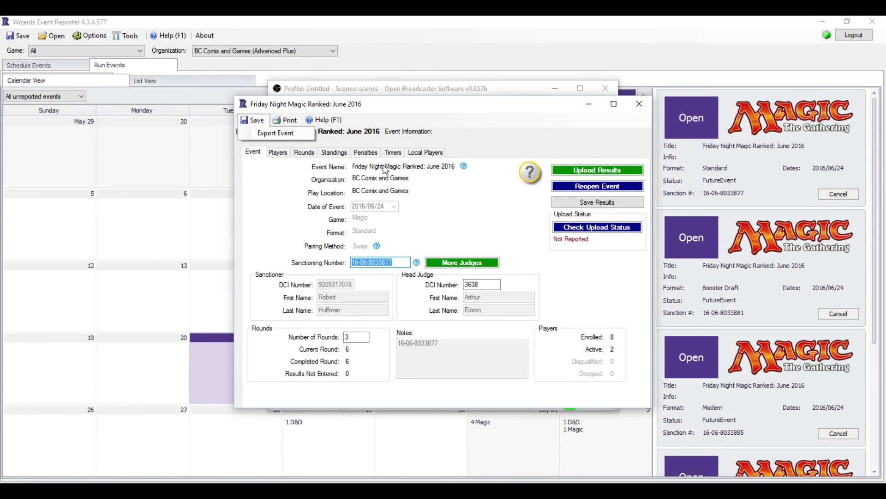
{"action": "left_click", "coordinate": [473, 146]}
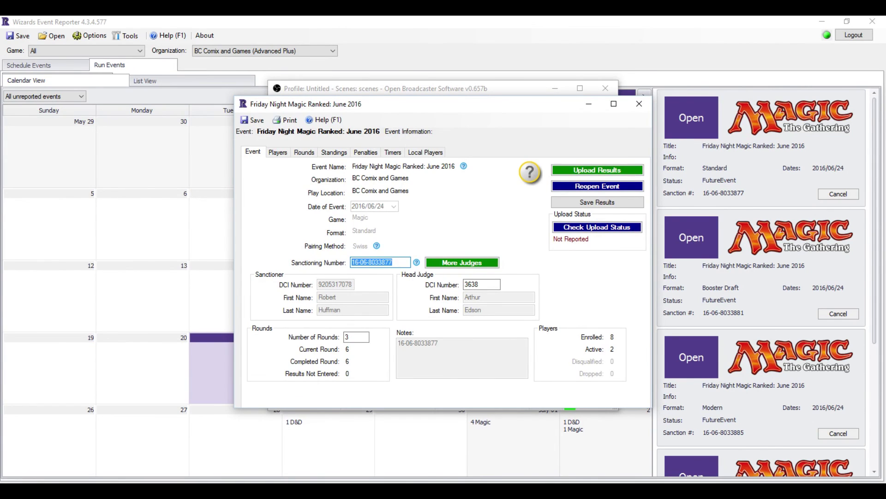
{"action": "key", "text": "alt+Tab"}
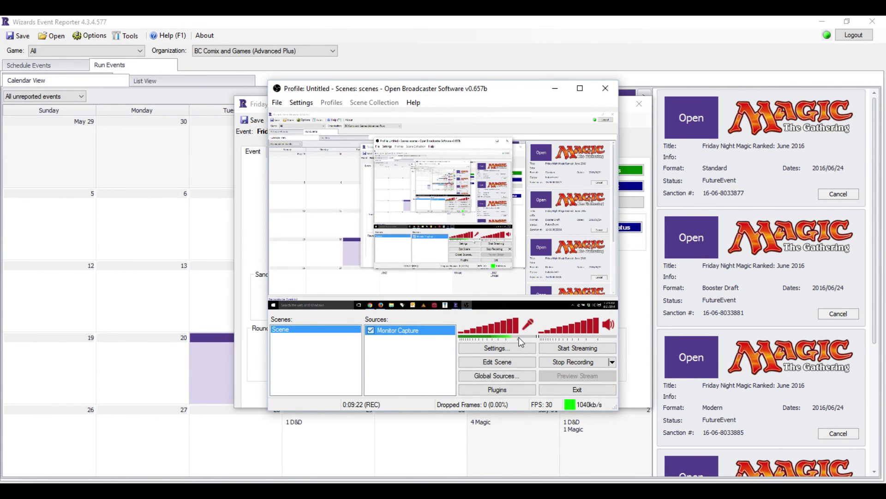